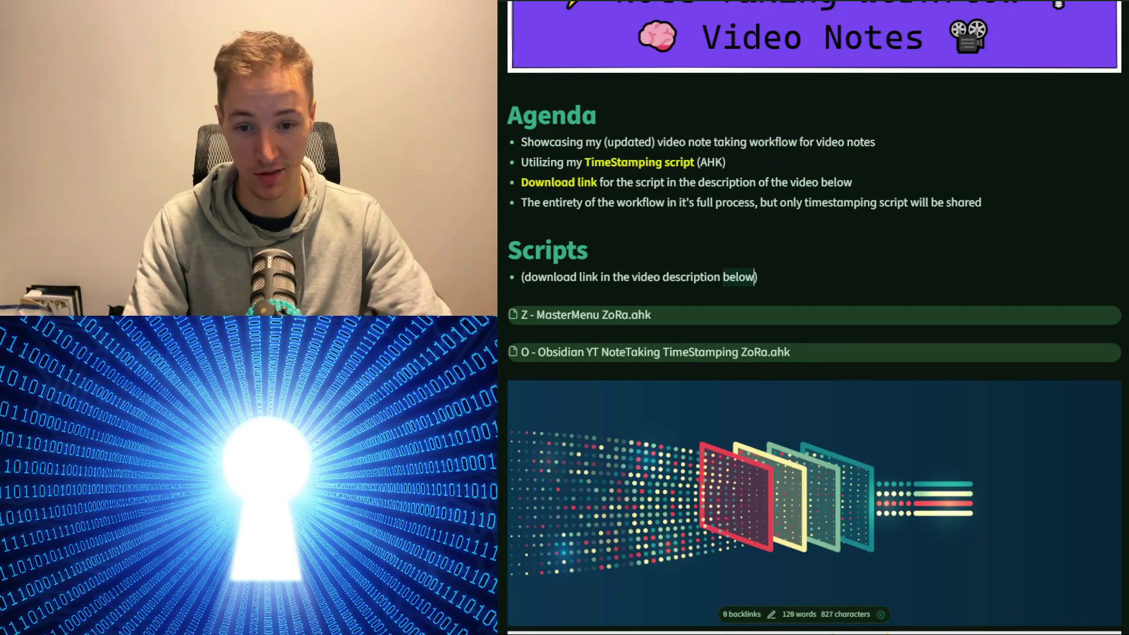
- Switch the Video Note Taking Workflow note to reading view and highlight the TimeStamping script agenda line
scroll(1088, 282, "up", 4)
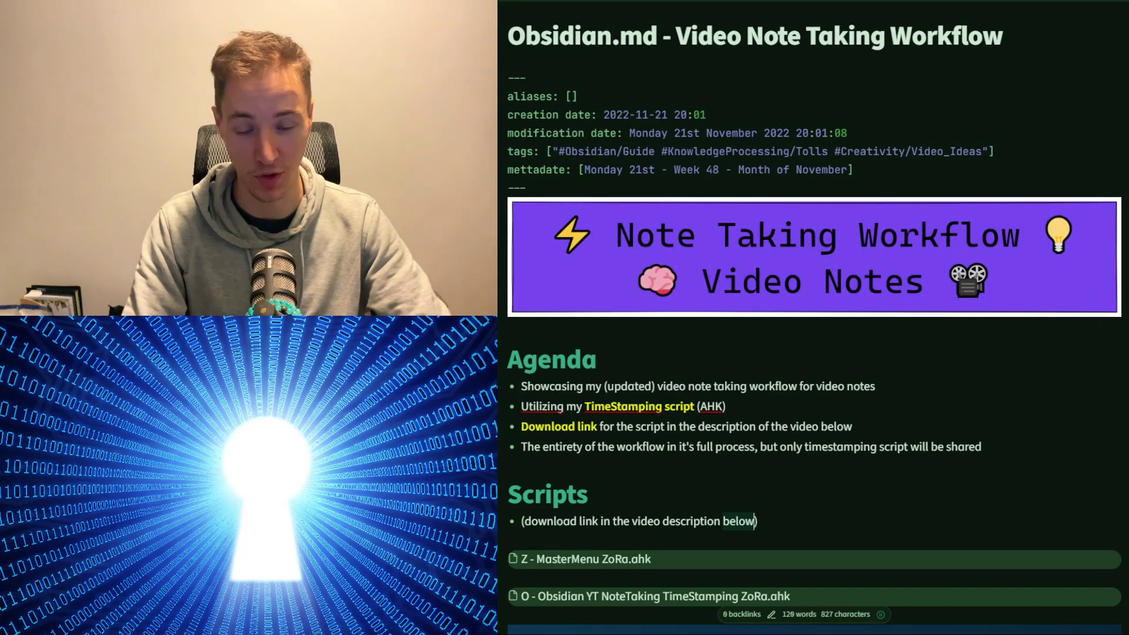
key("ctrl+e")
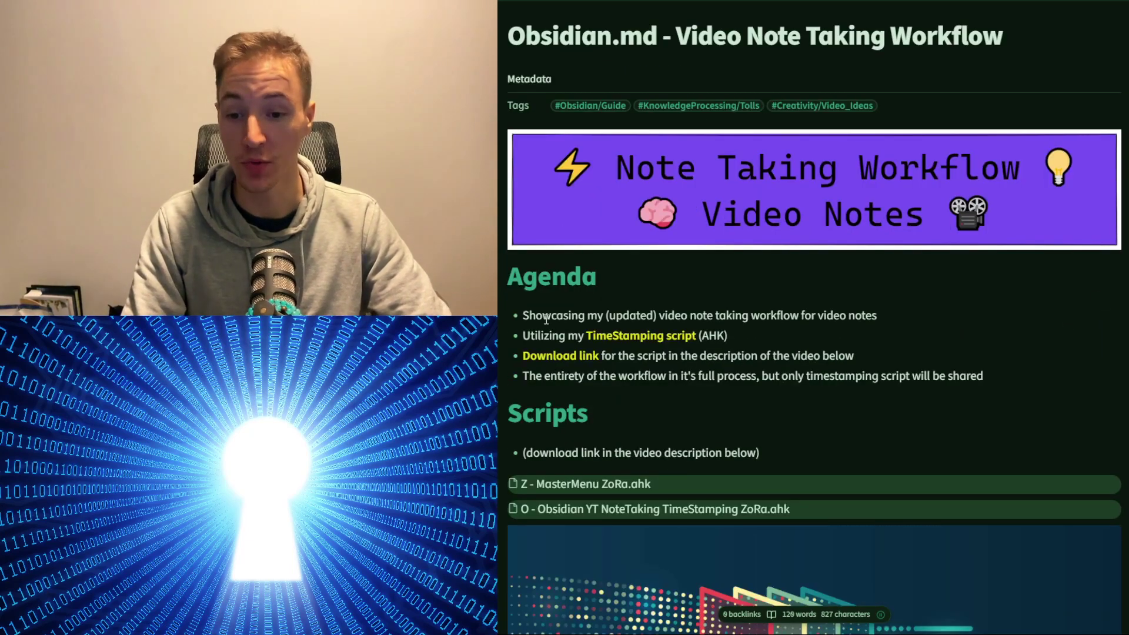
left_click_drag(535, 333, 770, 335)
left_click(751, 341)
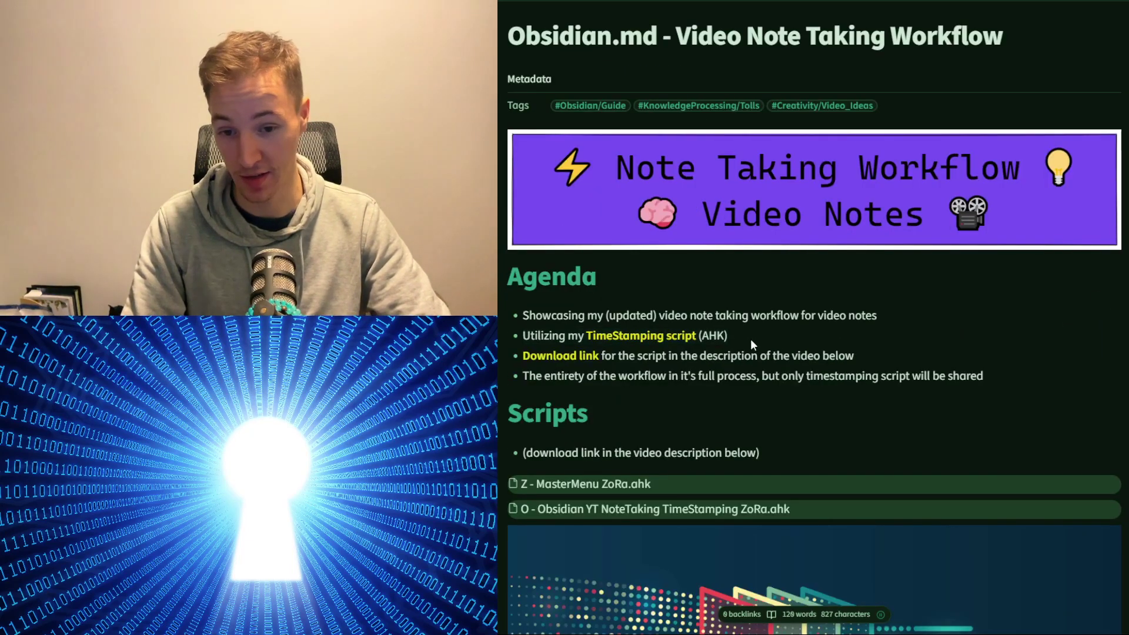
left_click_drag(588, 336, 692, 336)
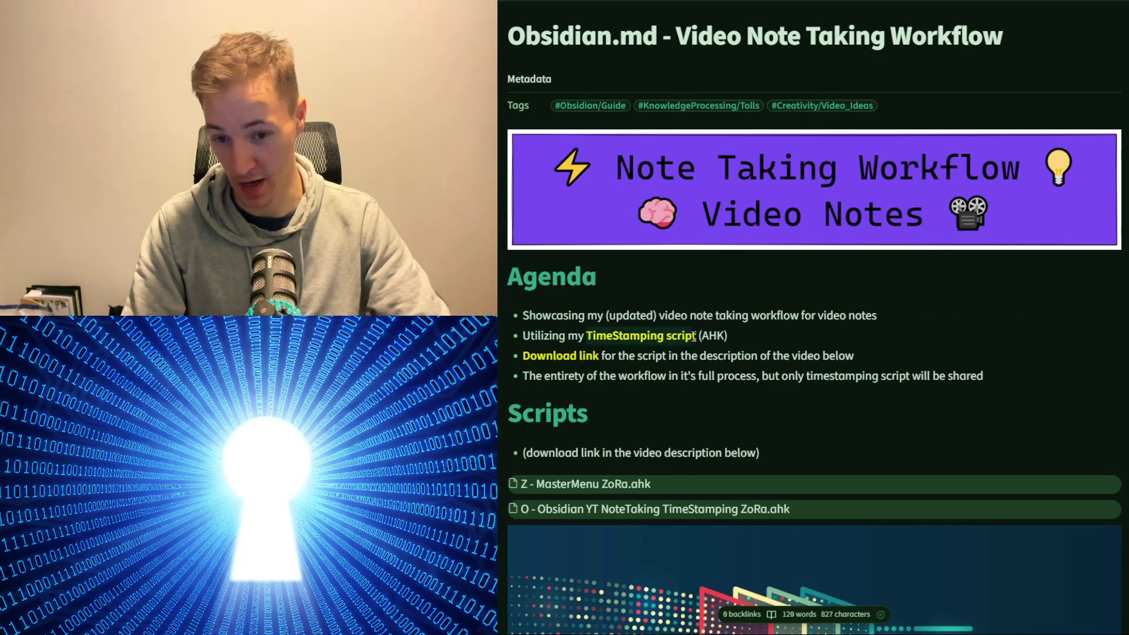
left_click(696, 337)
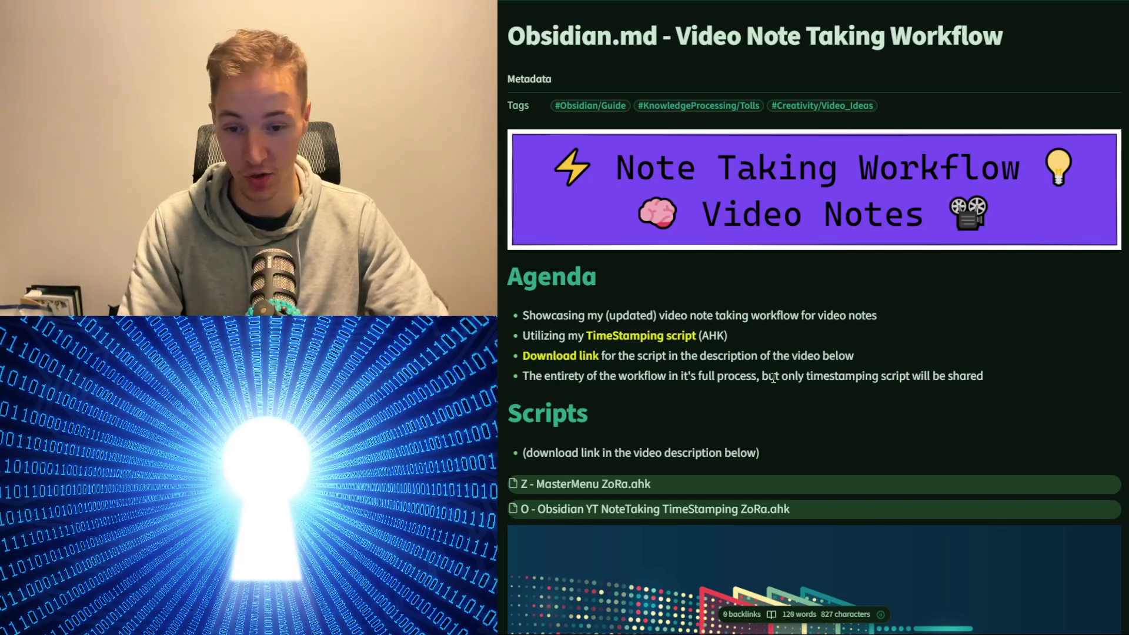
- Scroll down to the Scripts section linking the MasterMenu and TimeStamping AHK scripts
scroll(817, 363, "down", 1)
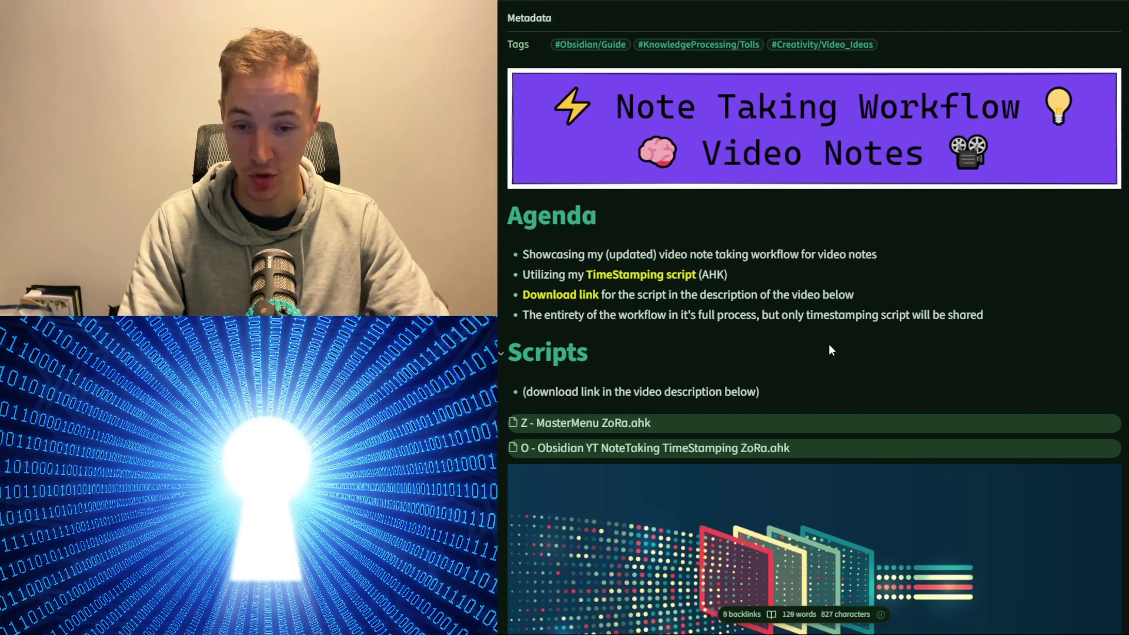
scroll(829, 346, "down", 2)
scroll(865, 323, "down", 2)
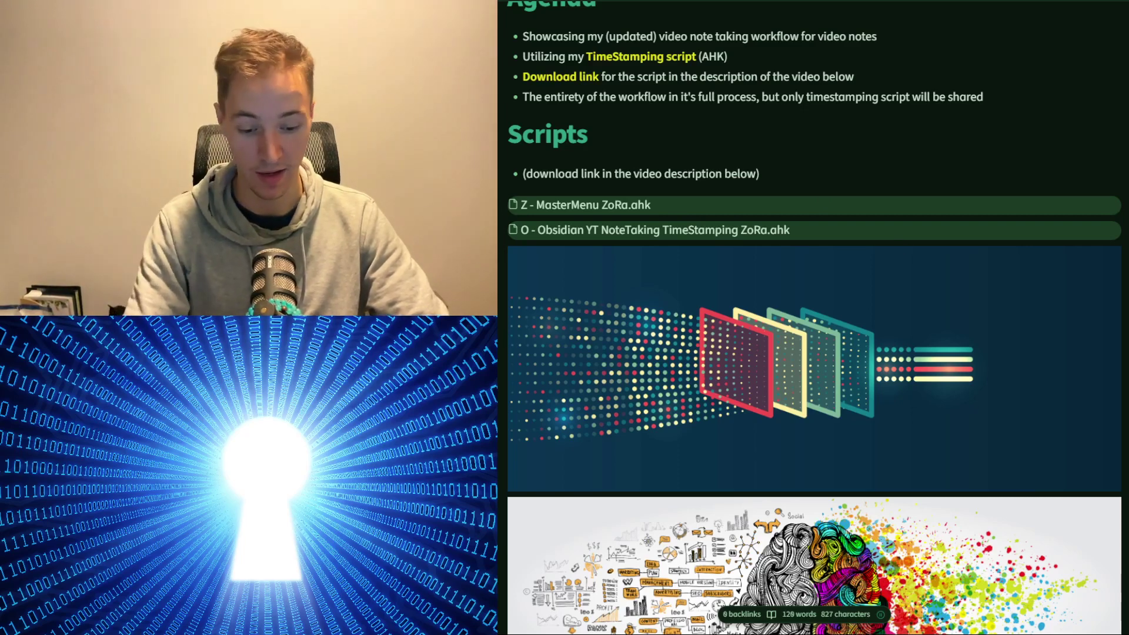
scroll(1041, 306, "down", 1)
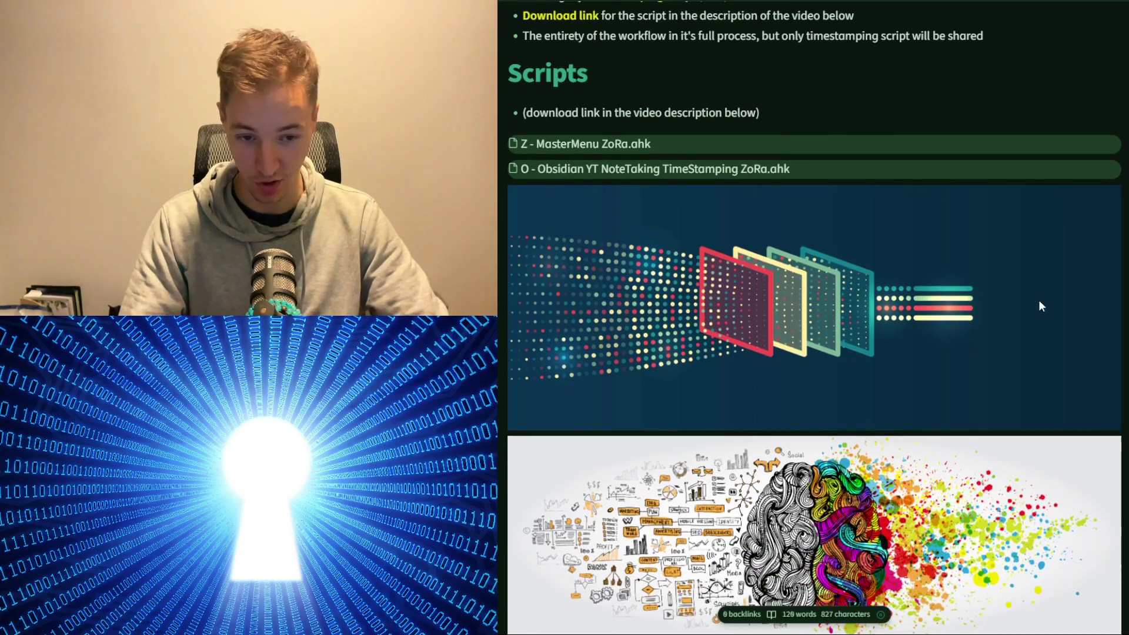
scroll(814, 318, "down", 2)
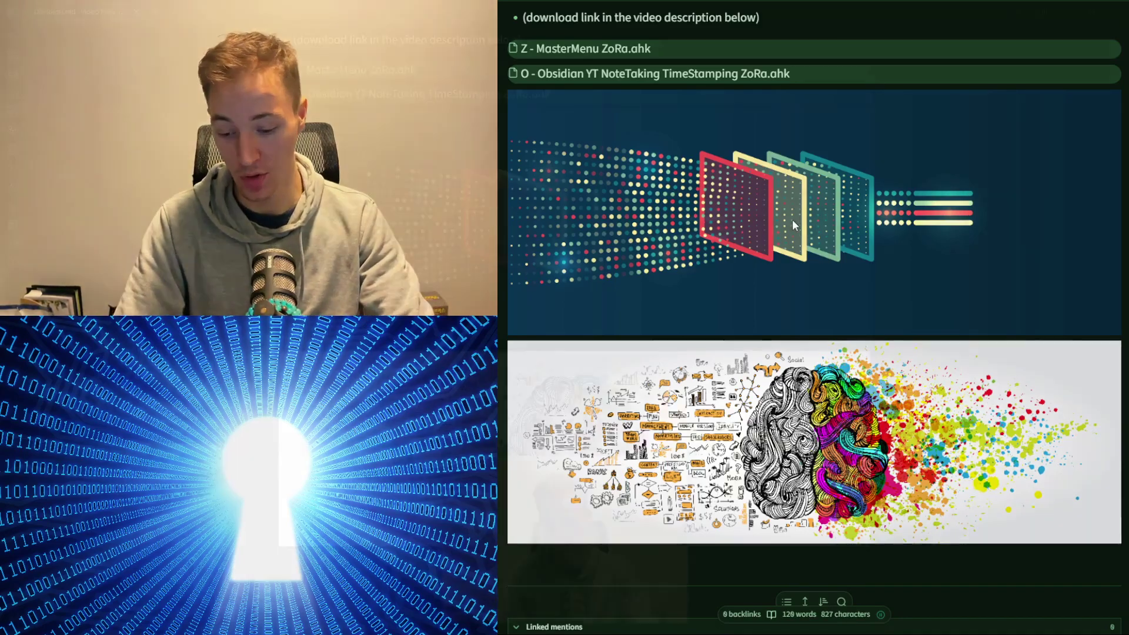
- Open YouTube in Firefox and open the Kate Manne gaslighting lecture from the 'kate manne gaslighting' search
key("super+1")
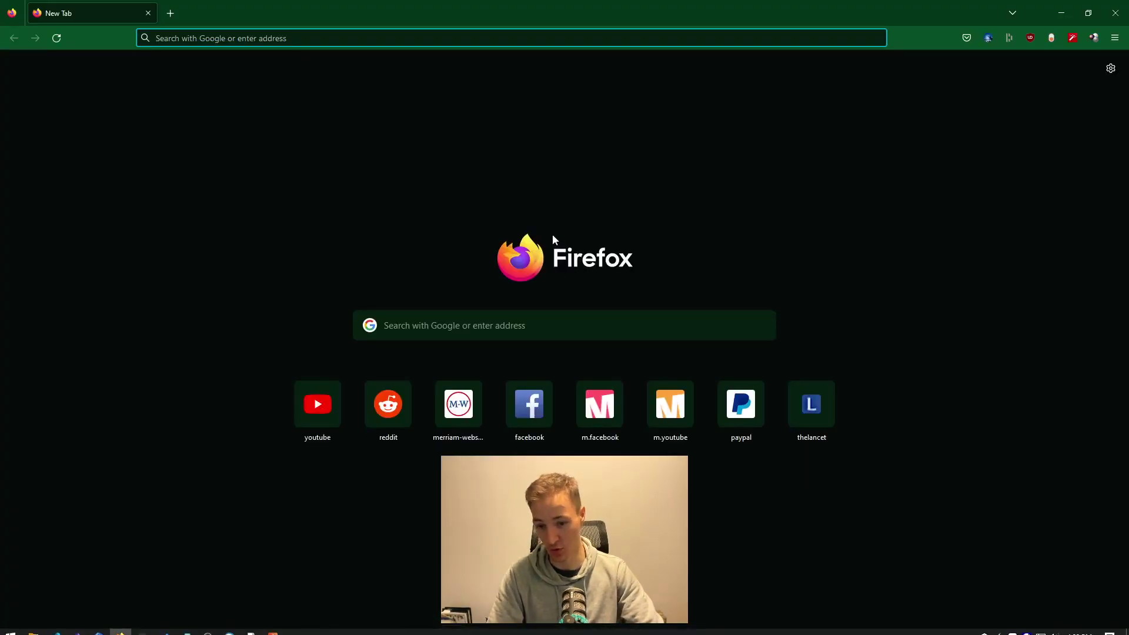
left_click(321, 401)
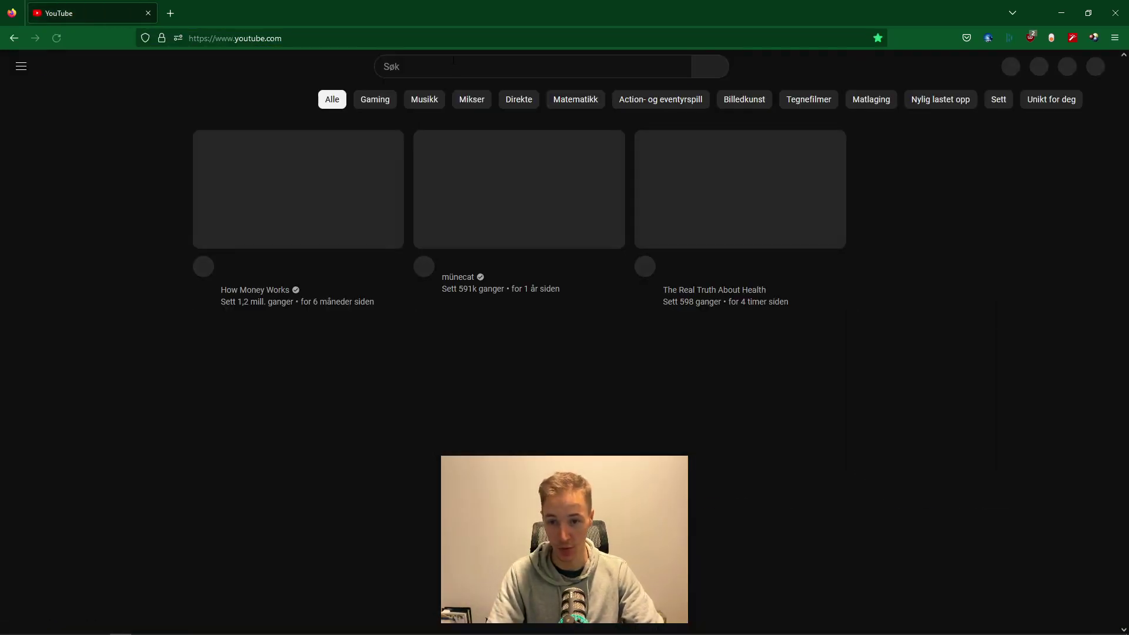
left_click(453, 60)
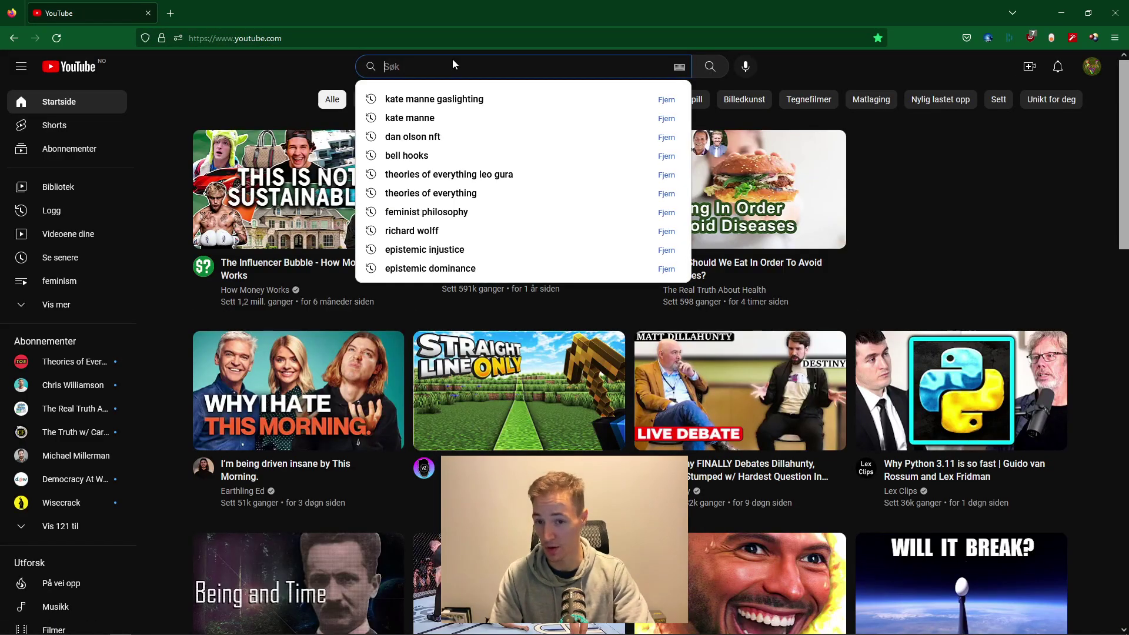
key("Down")
key("Return")
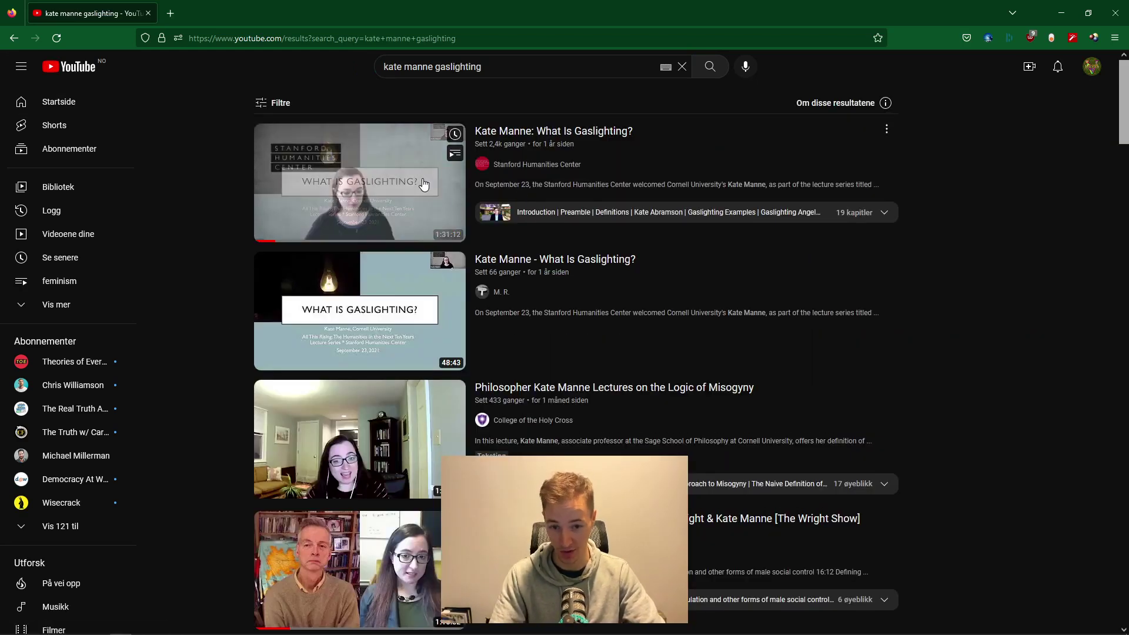
left_click(423, 191)
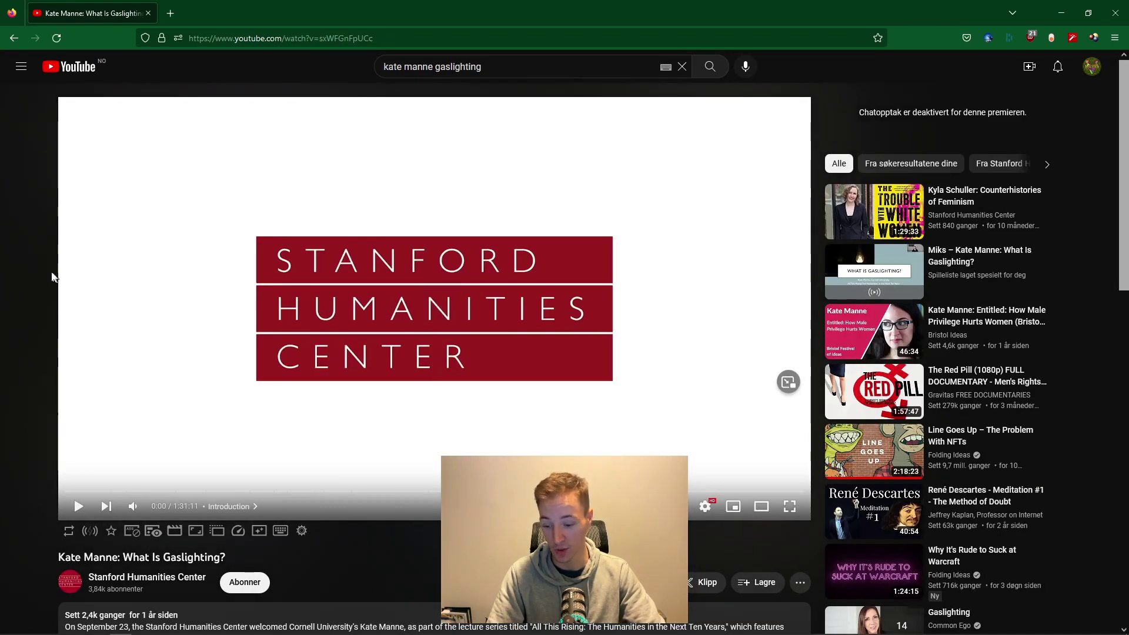
- Run the Youtube -> Obsidian AHK script and append the video to the favourites note
key("ctrl+alt+o")
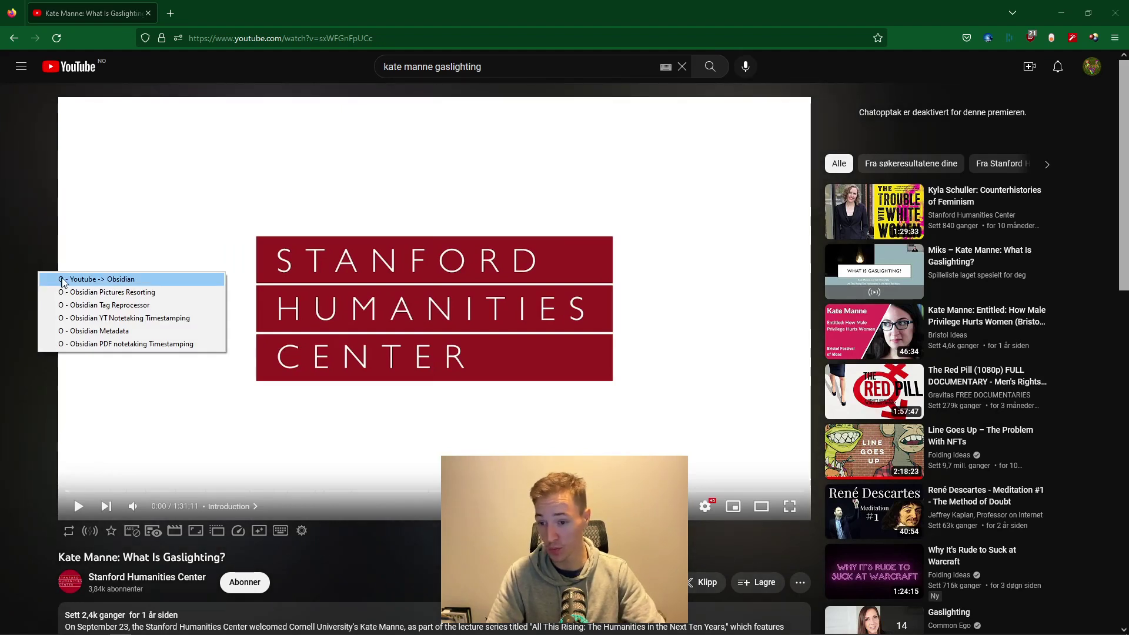
left_click(64, 281)
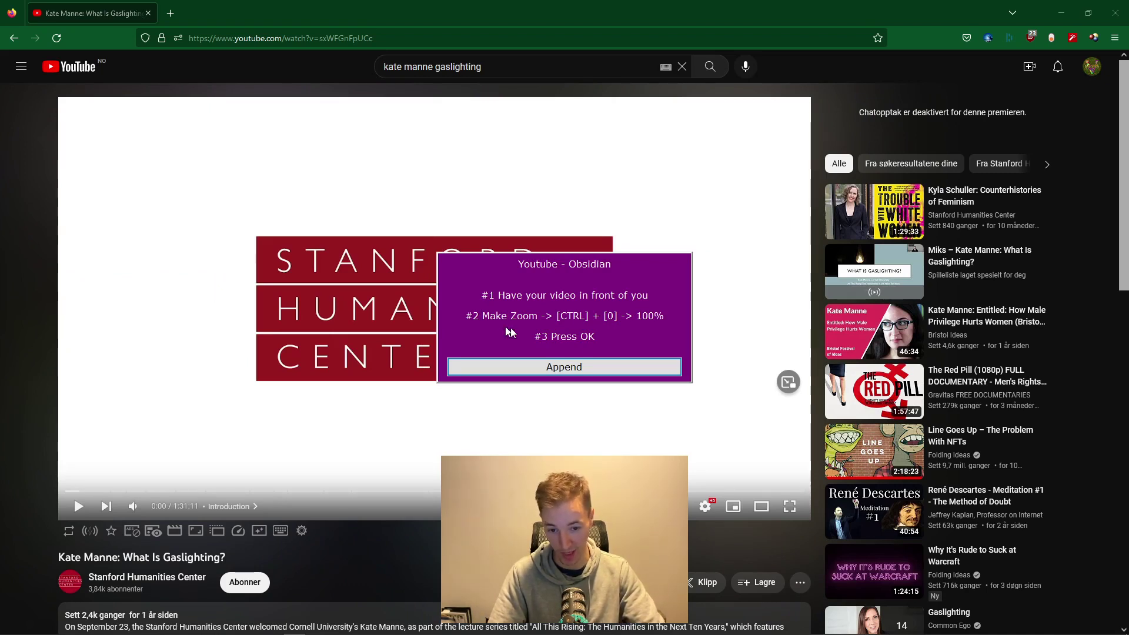
left_click(621, 367)
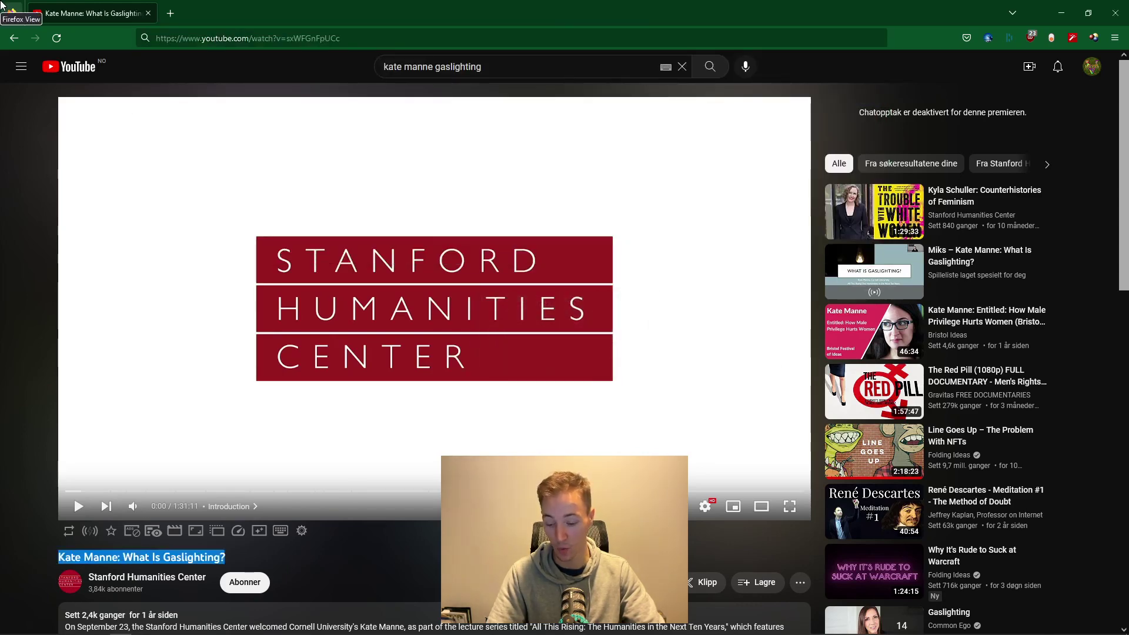
- Open the youtube video favourites note beside the current note, then close that pane
key("alt+Tab")
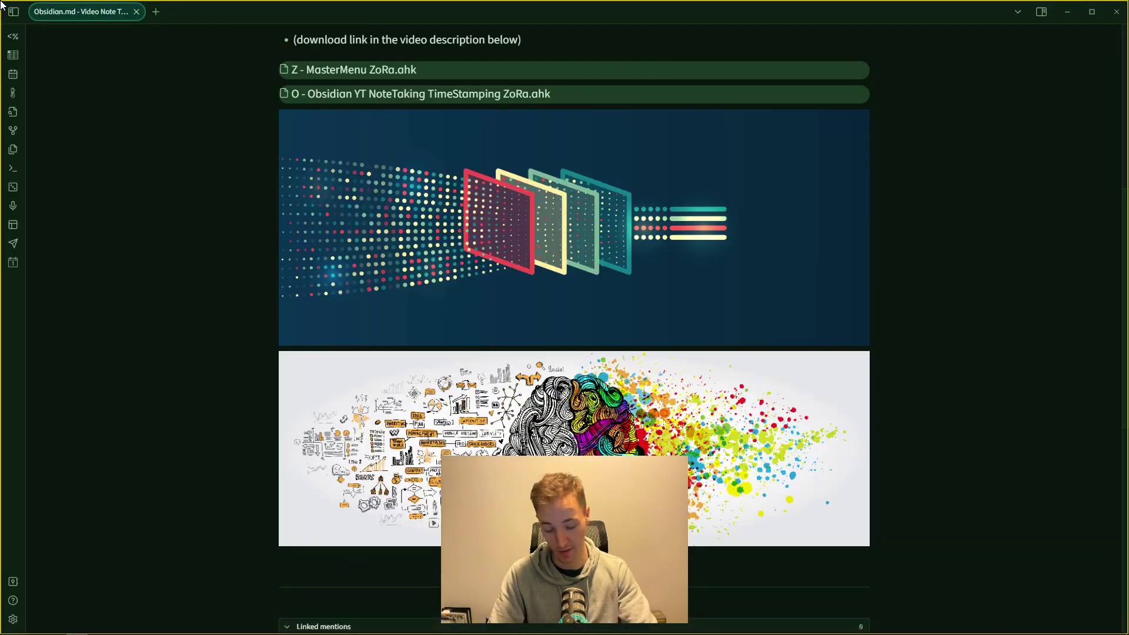
key("ctrl+o")
key("Down")
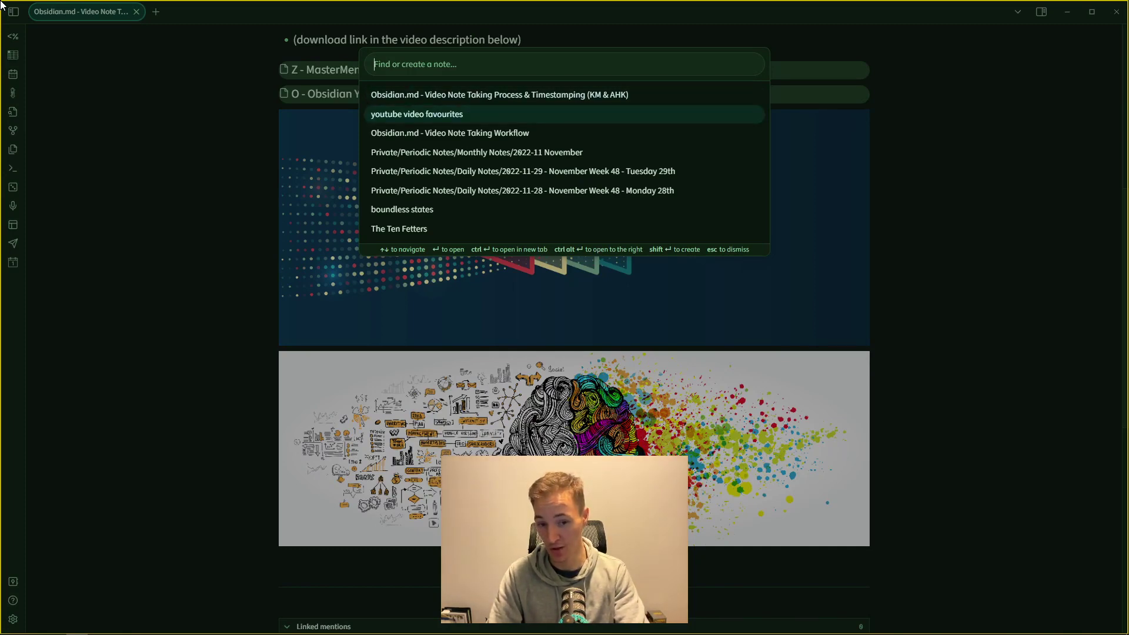
key("ctrl+alt+Return")
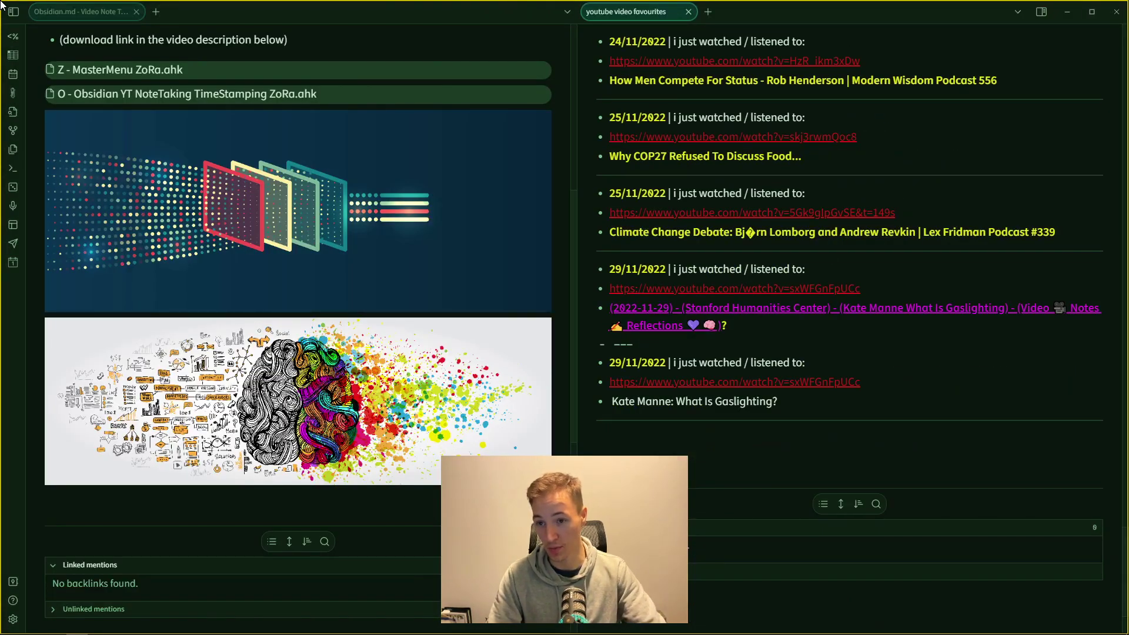
key("ctrl+Home")
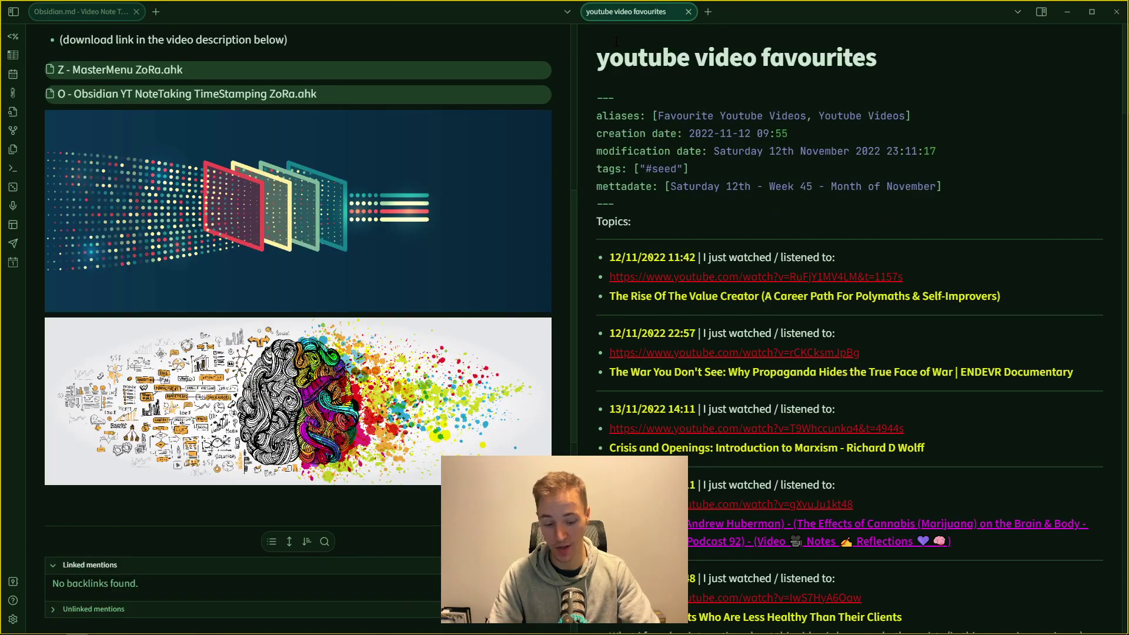
key("super")
key("Escape")
left_click(688, 11)
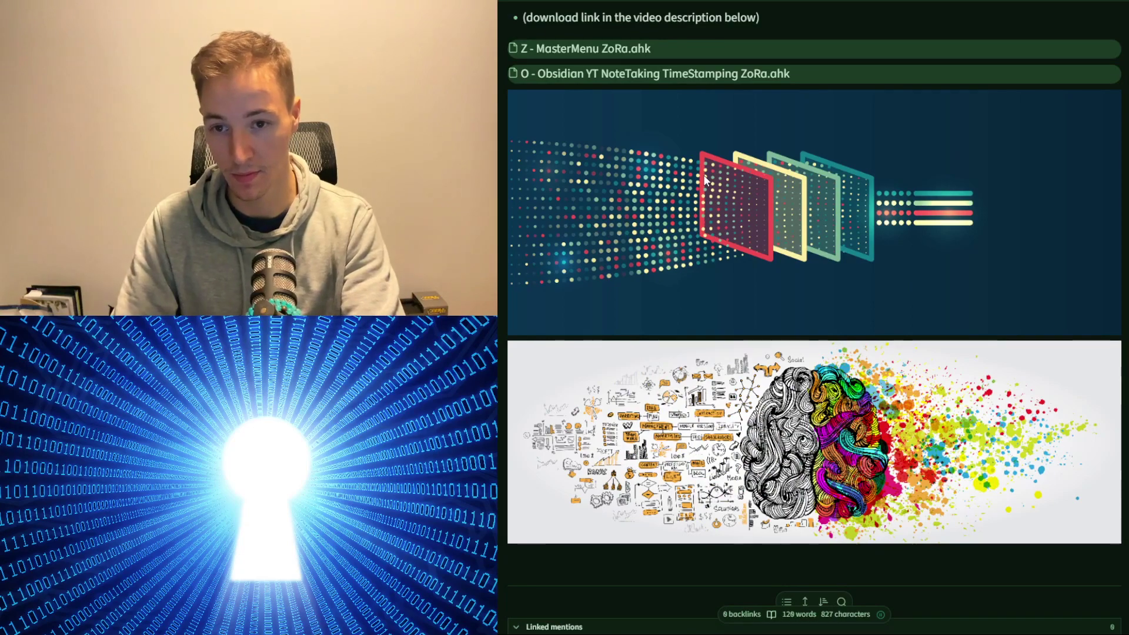
- Reopen the youtube video favourites note and scroll to the new Kate Manne entry
key("ctrl+o")
key("Return")
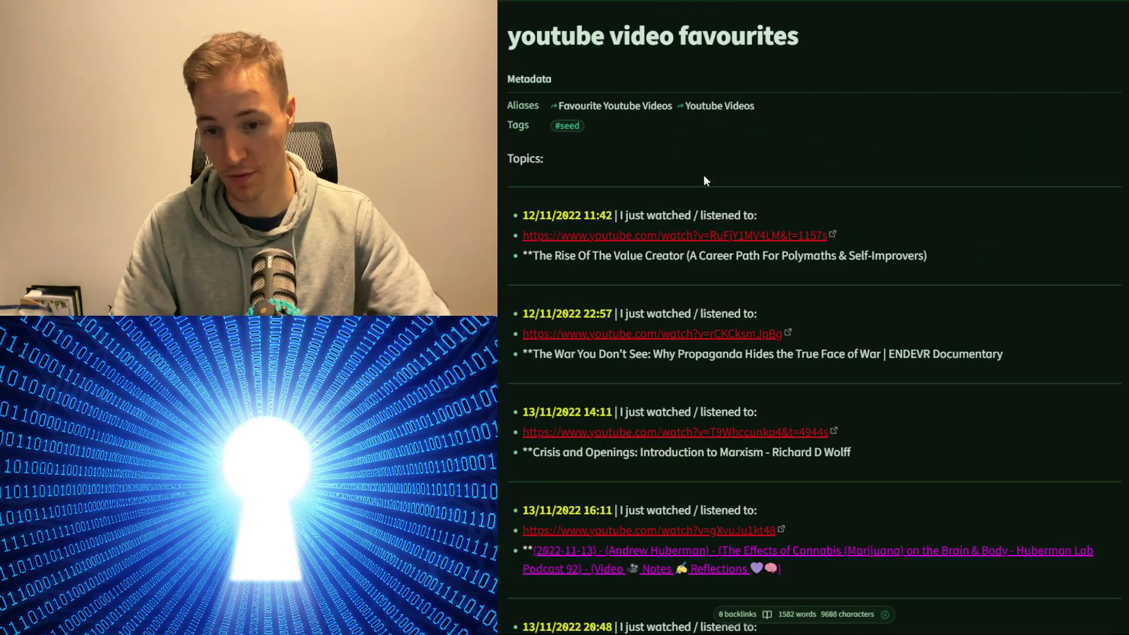
scroll(887, 189, "down", 20)
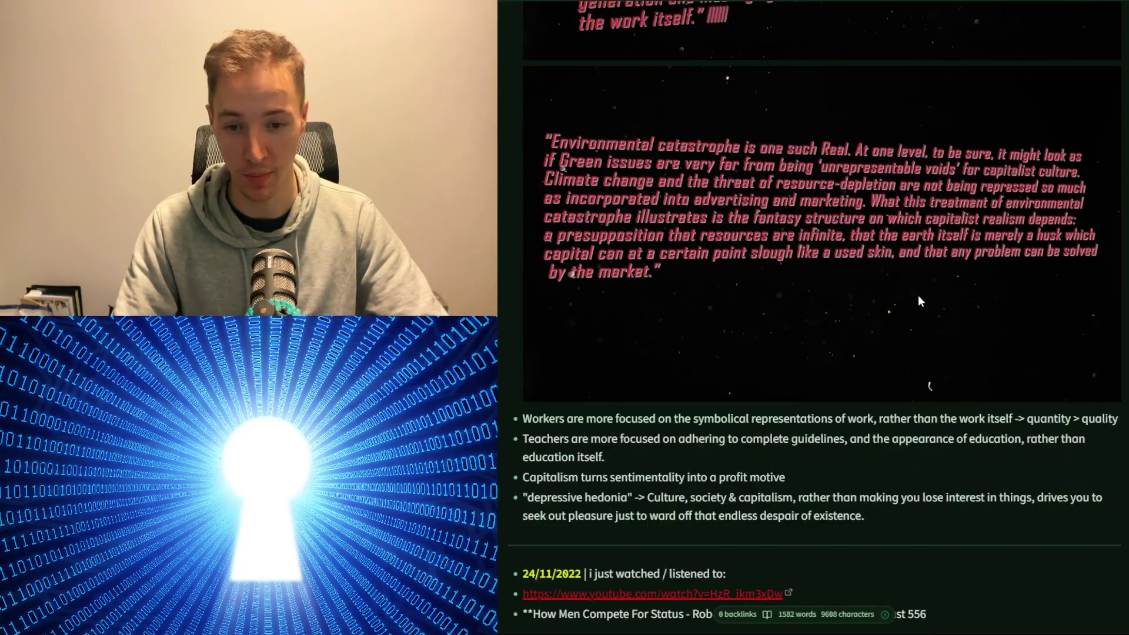
scroll(919, 300, "down", 10)
- Delete the colon after Kate Manne and wrap 'Kate Manne What Is Gaslighting' in a [[wiki link]]
left_click(703, 271)
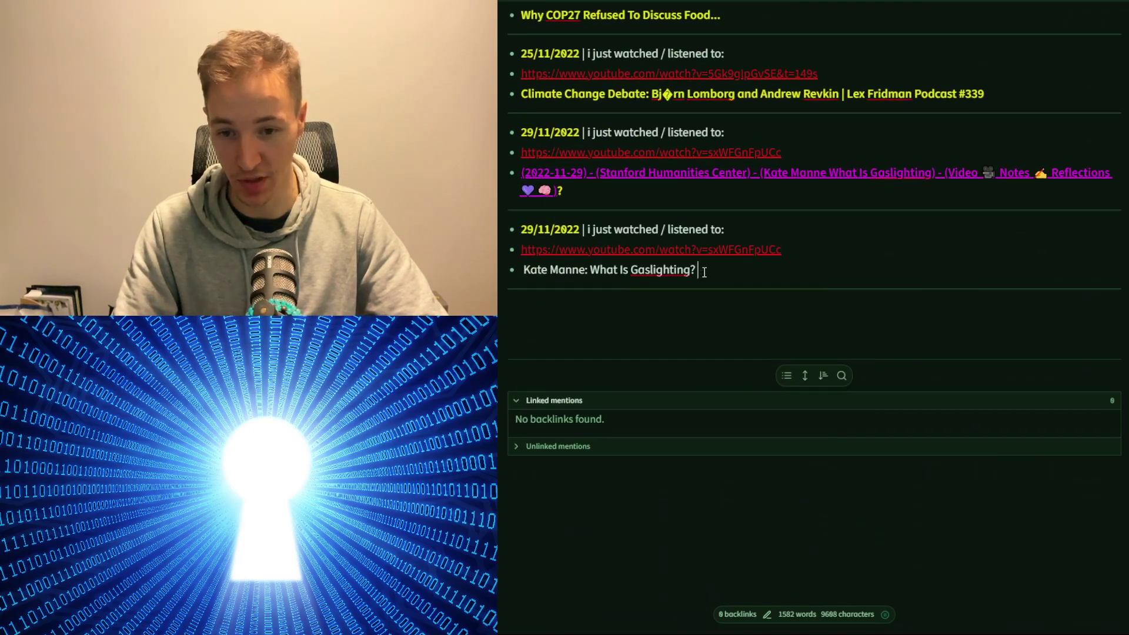
left_click_drag(523, 229, 727, 229)
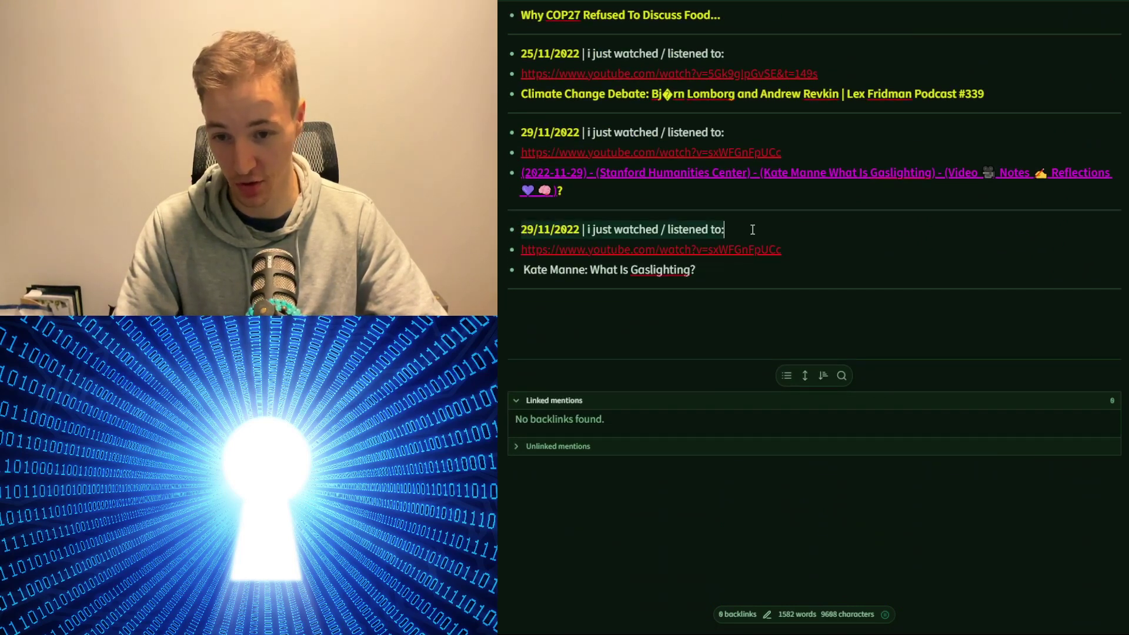
left_click(718, 228)
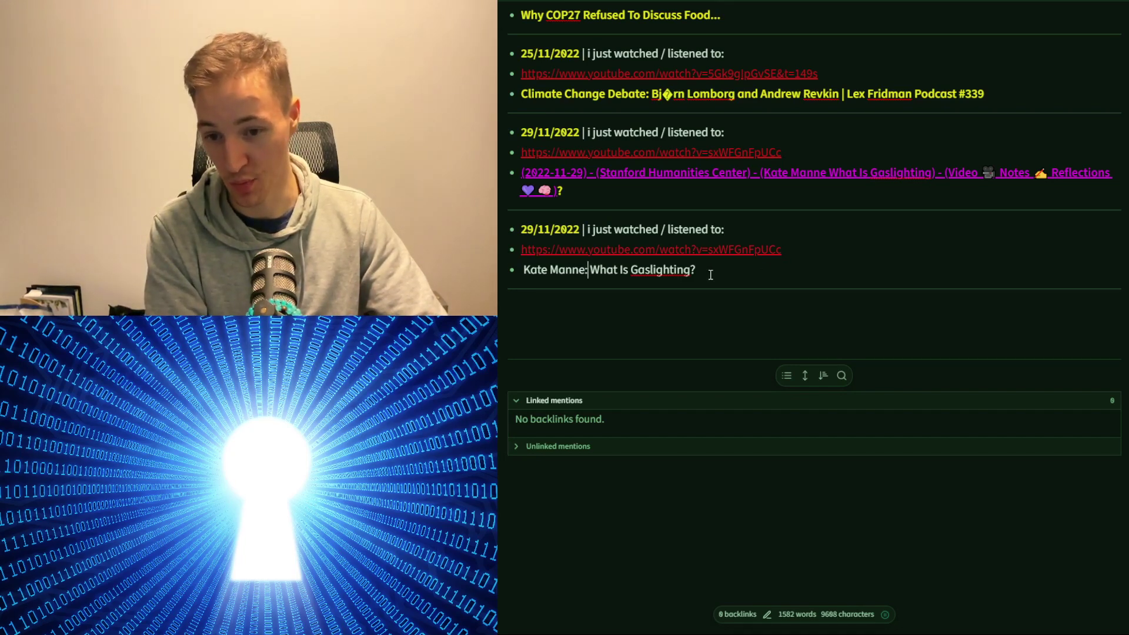
key("BackSpace")
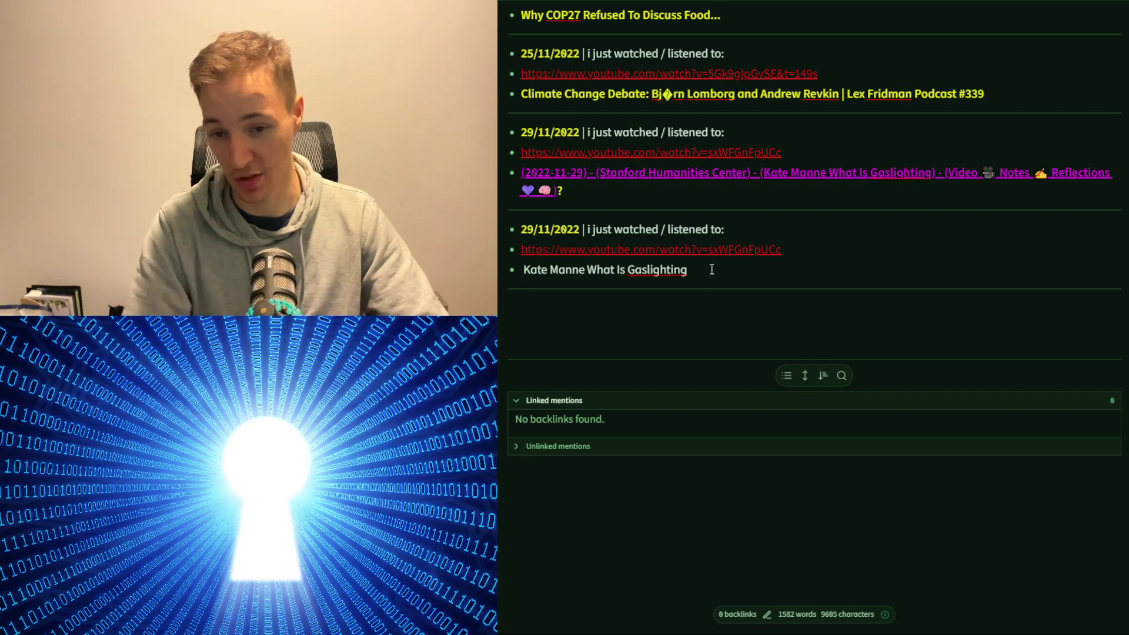
left_click_drag(712, 271, 524, 275)
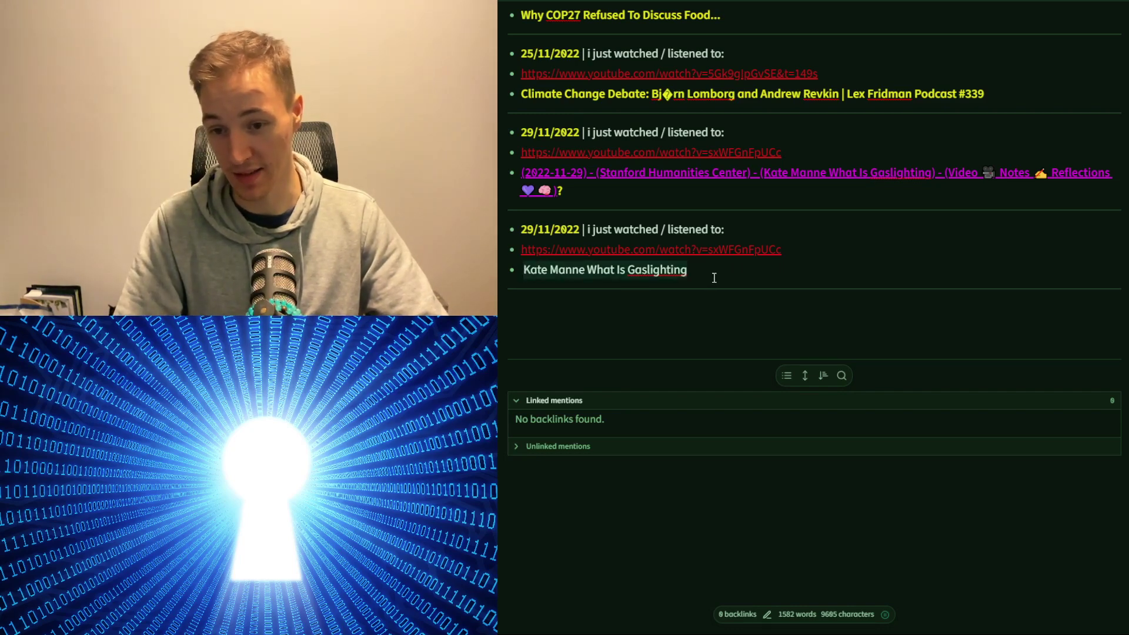
type("[[")
key("Escape")
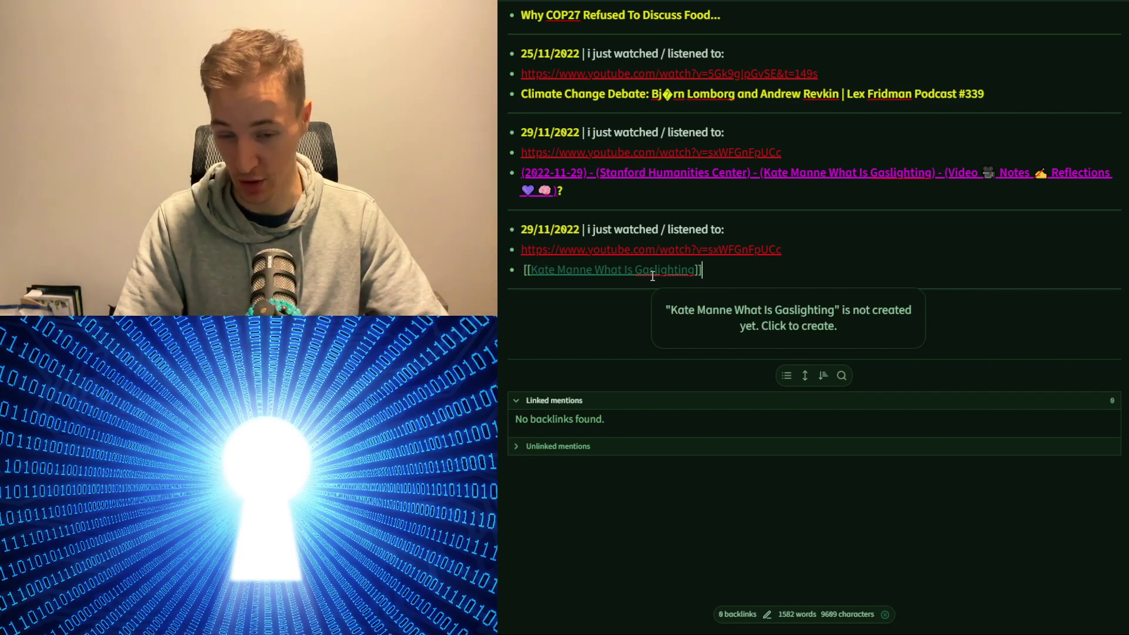
left_click(653, 274)
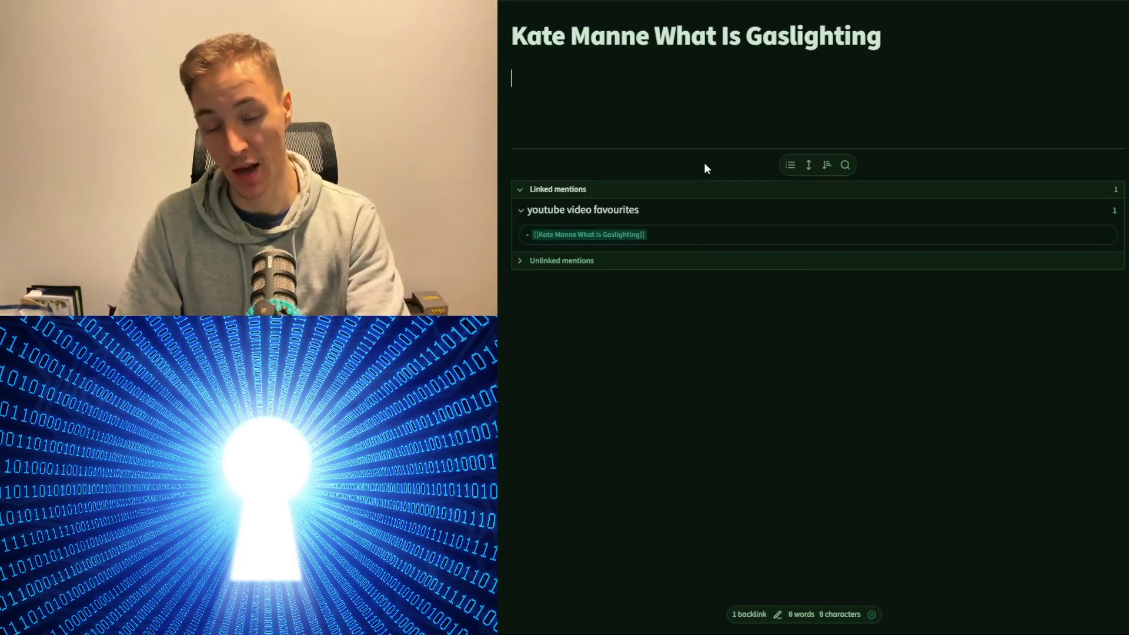
- Insert the 030 Video Notes template and remove everything below its frontmatter
key("alt+e")
type("vid")
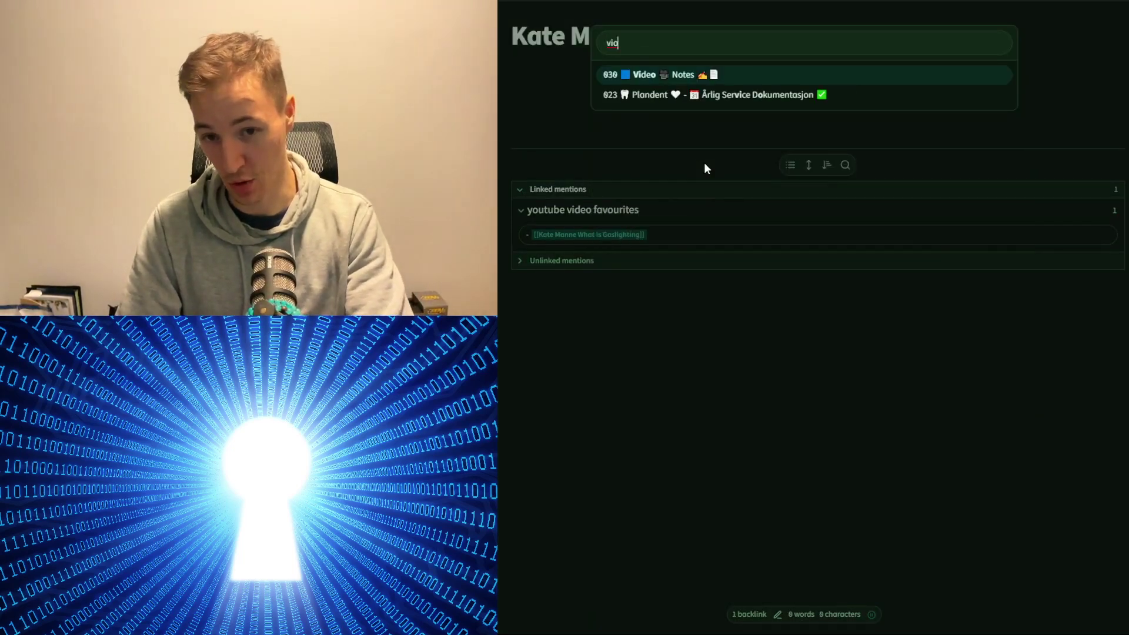
key("Return")
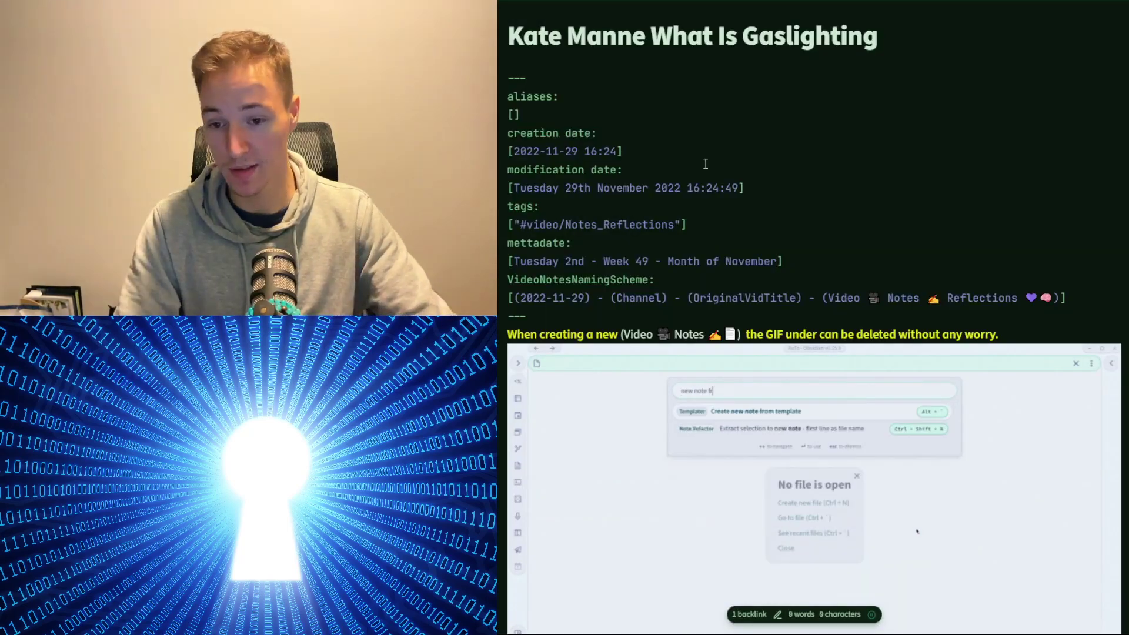
scroll(873, 208, "down", 2)
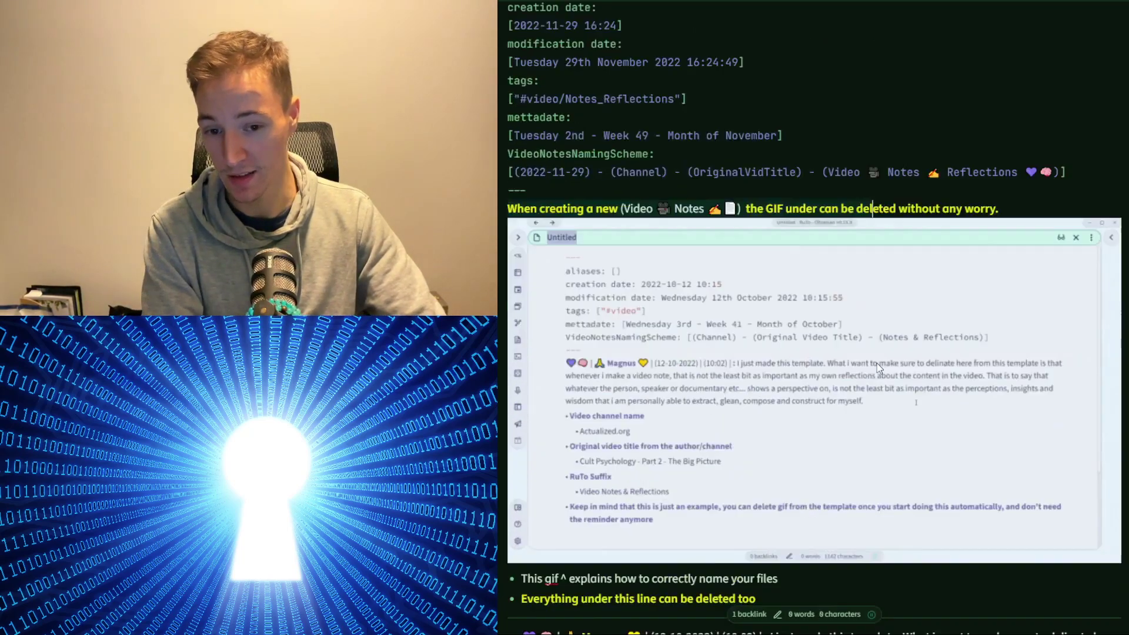
scroll(877, 363, "down", 3)
key("ctrl+z")
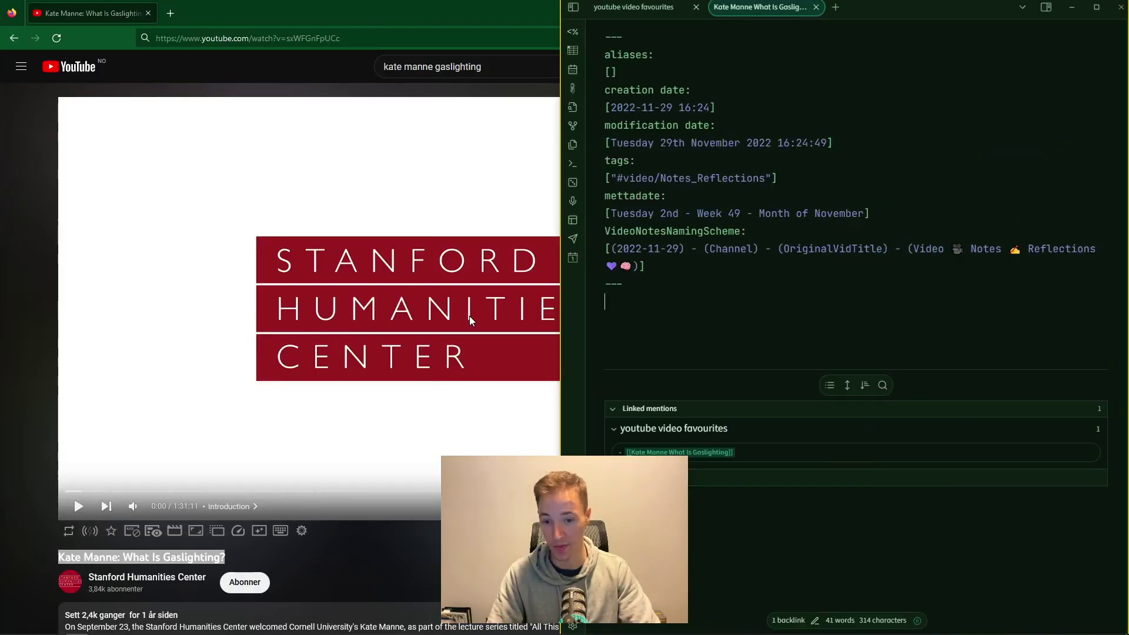
left_click_drag(207, 578, 88, 579)
key("ctrl+c")
- Paste 'Stanford Humanities Center' as plain text over the (Channel) placeholder without extra line breaks
key("alt+Tab")
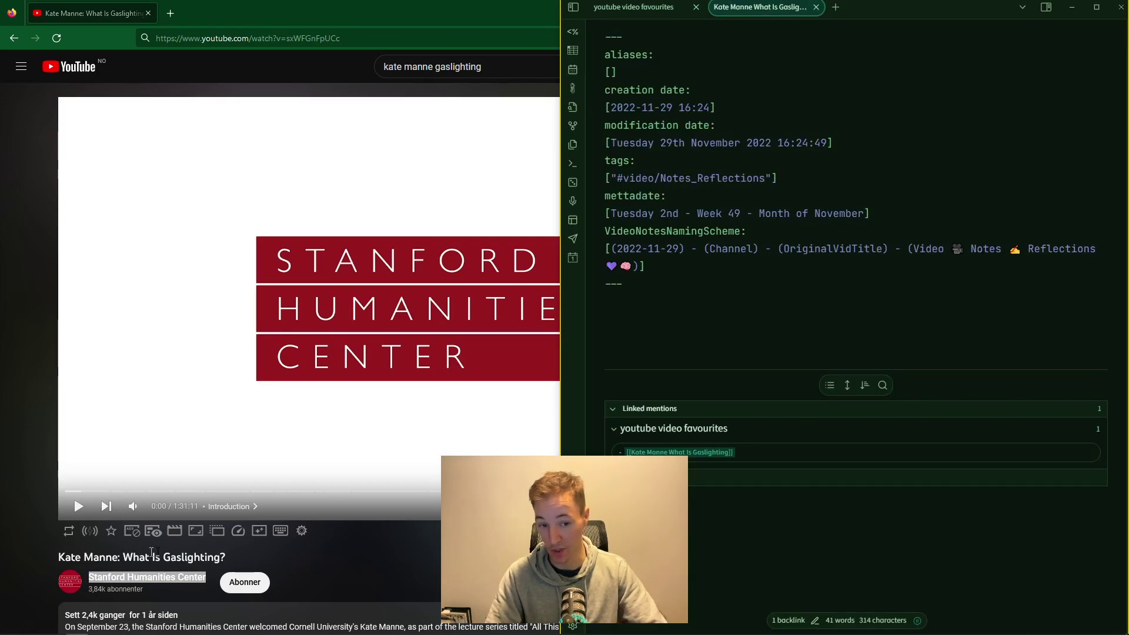
double_click(734, 249)
type("[![](https://yt3.ggpht.com/ytc/AMLnZu8JGg0Hyb7_TXdg_Jrclttzh3g9qgm-8WOXpz9lFQ=s48-c-k-c0x00ffffff-no-rj)](https://www.youtube.com/@StanfordHumanities)  [Stanford Humanities Center](https://www.youtube.com/@StanfordHumanities)")
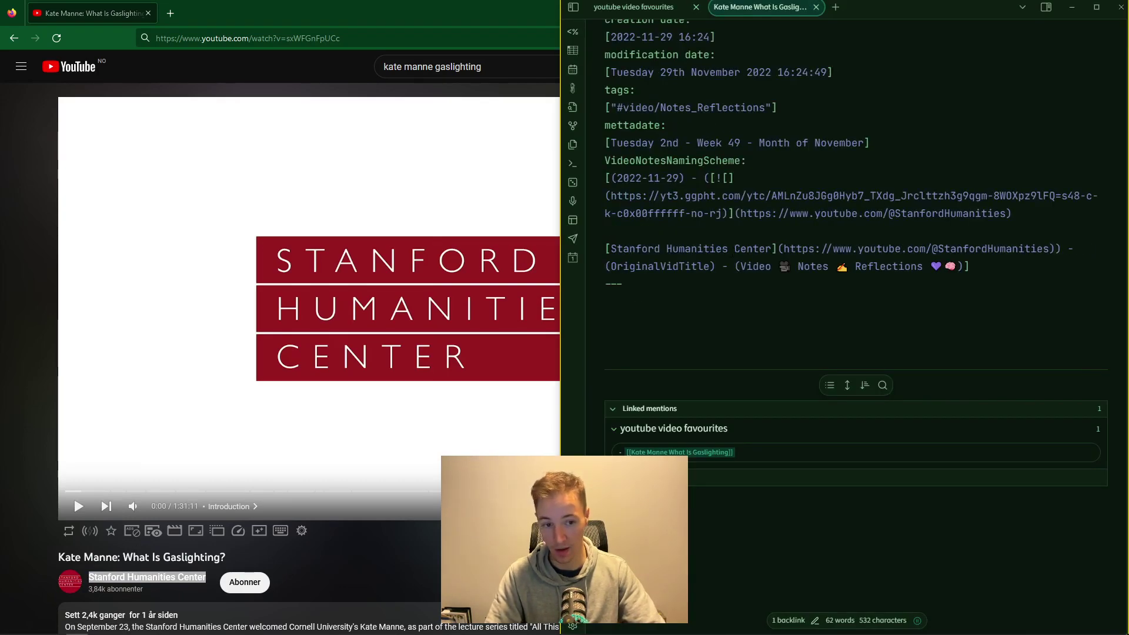
key("ctrl+z")
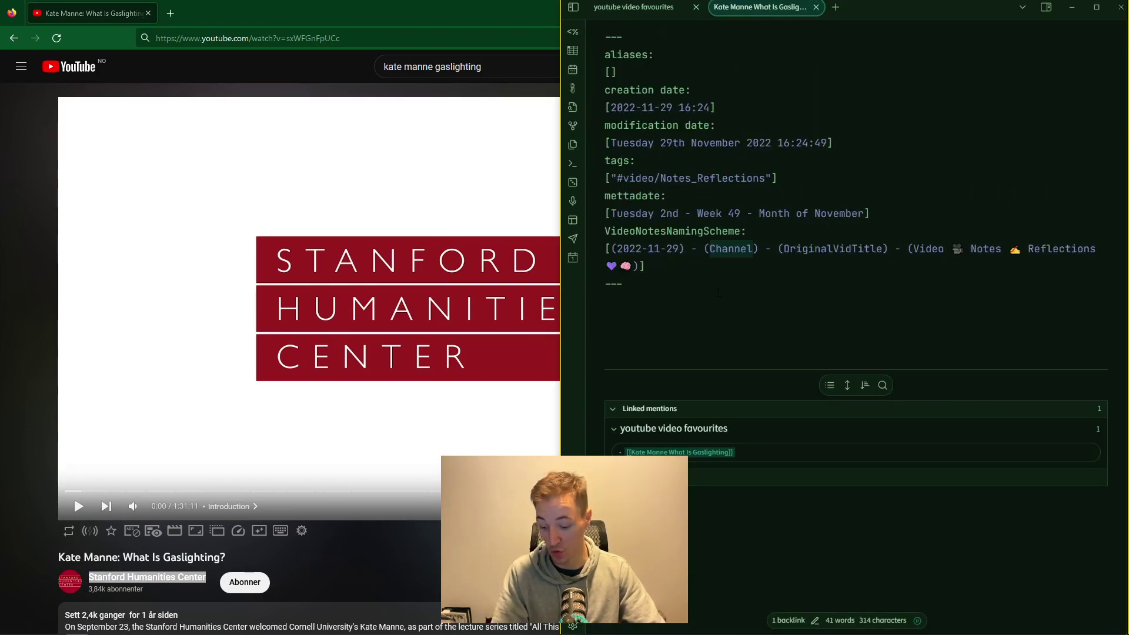
key("ctrl+shift+v")
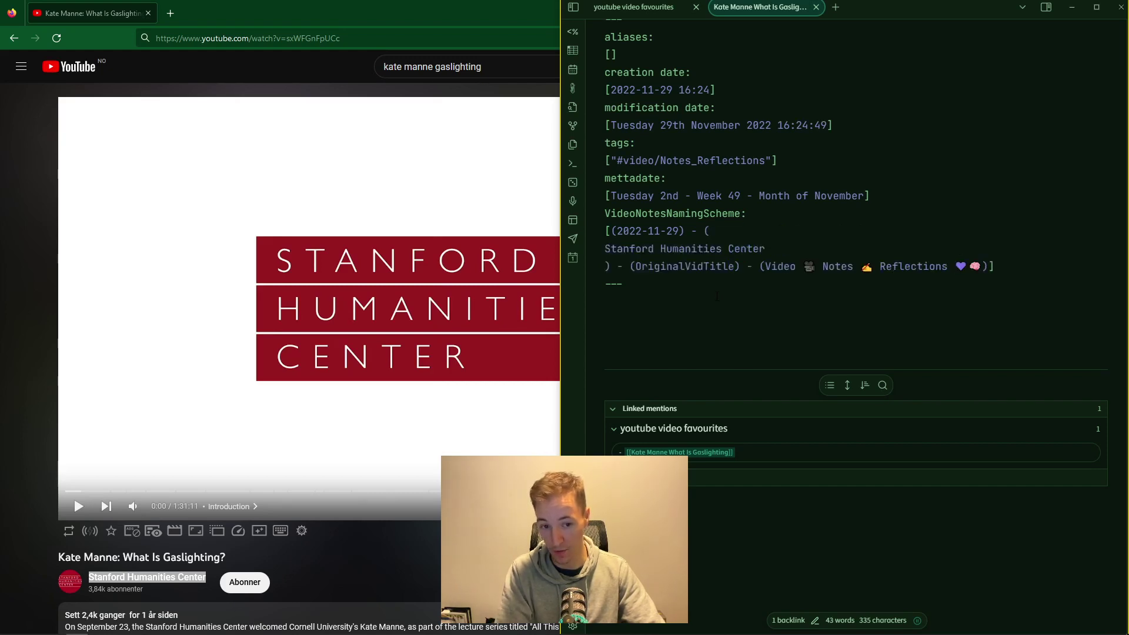
key("BackSpace")
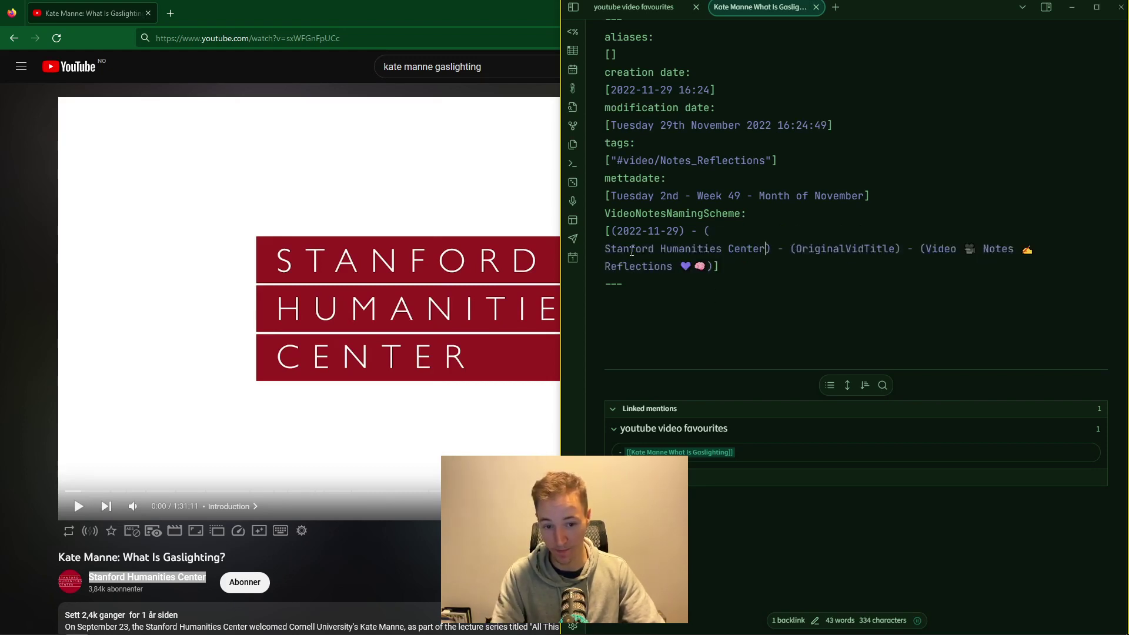
key("BackSpace")
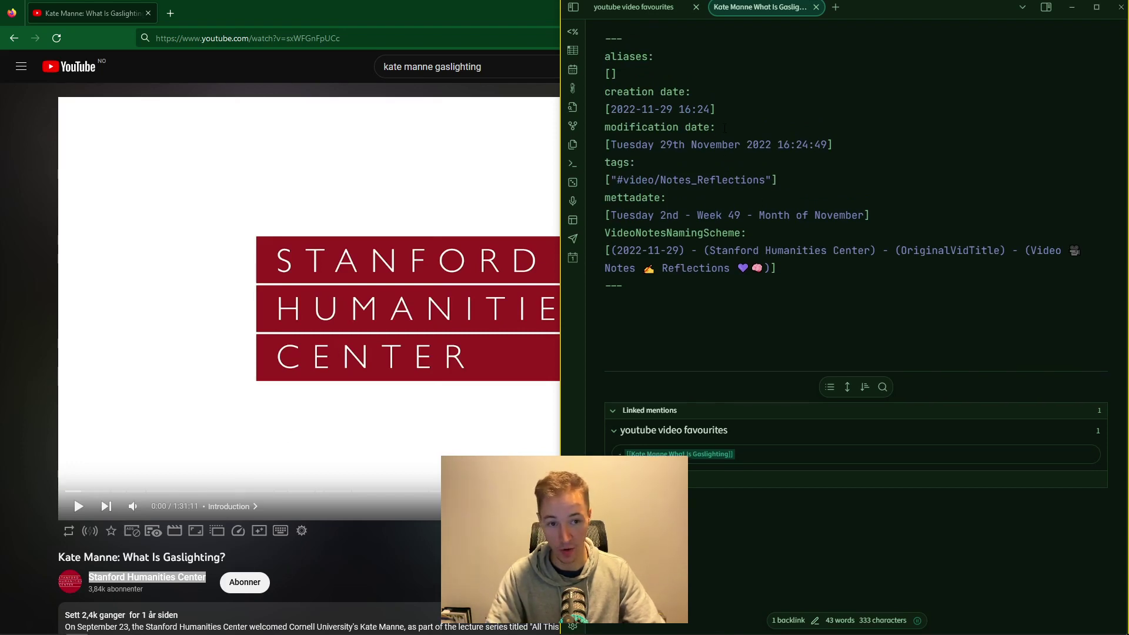
- Copy the note title 'Kate Manne What Is Gaslighting' over the OriginalVidTitle placeholder
key("ctrl+a")
key("ctrl+c")
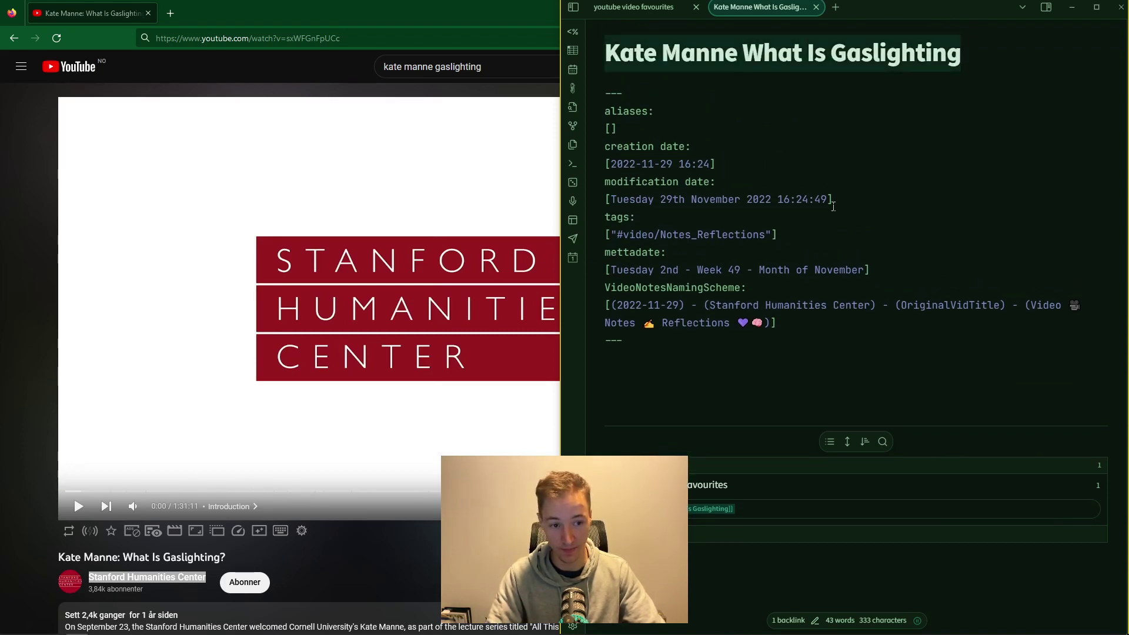
double_click(950, 304)
key("ctrl+v")
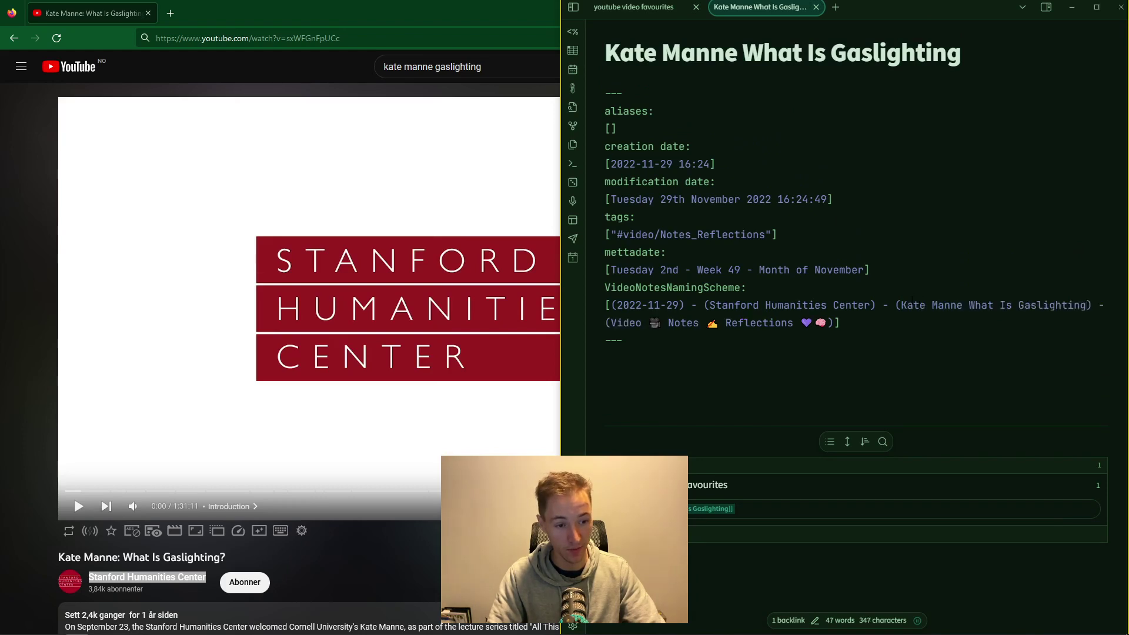
left_click_drag(901, 305, 1081, 304)
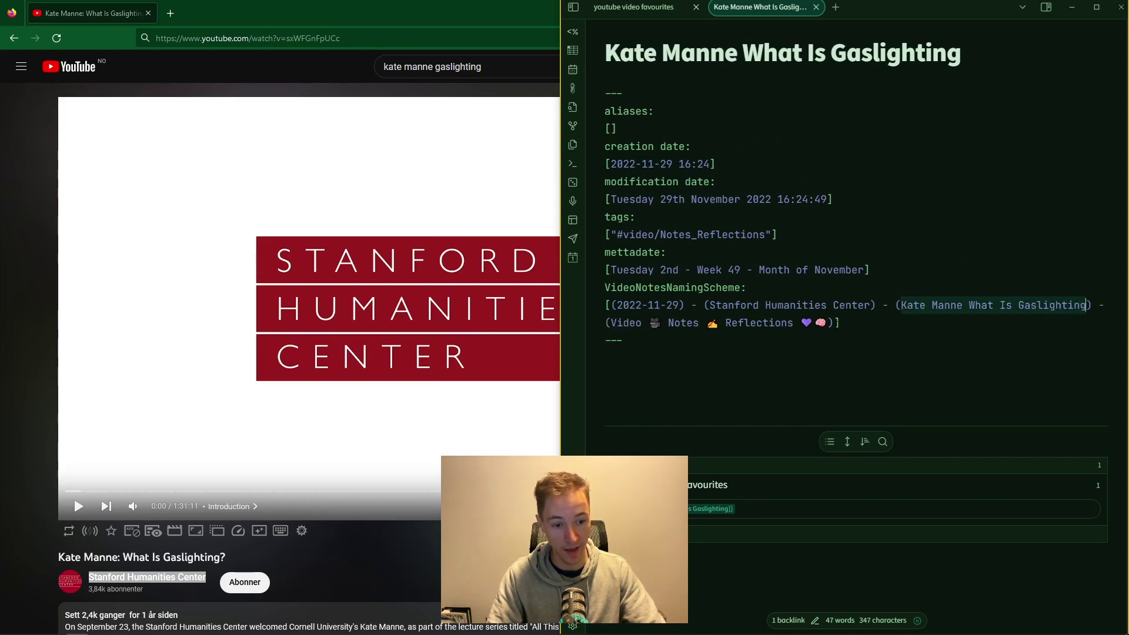
- Paste the filled naming scheme as the note title, then open the existing 'kate m' note
left_click_drag(834, 322, 612, 304)
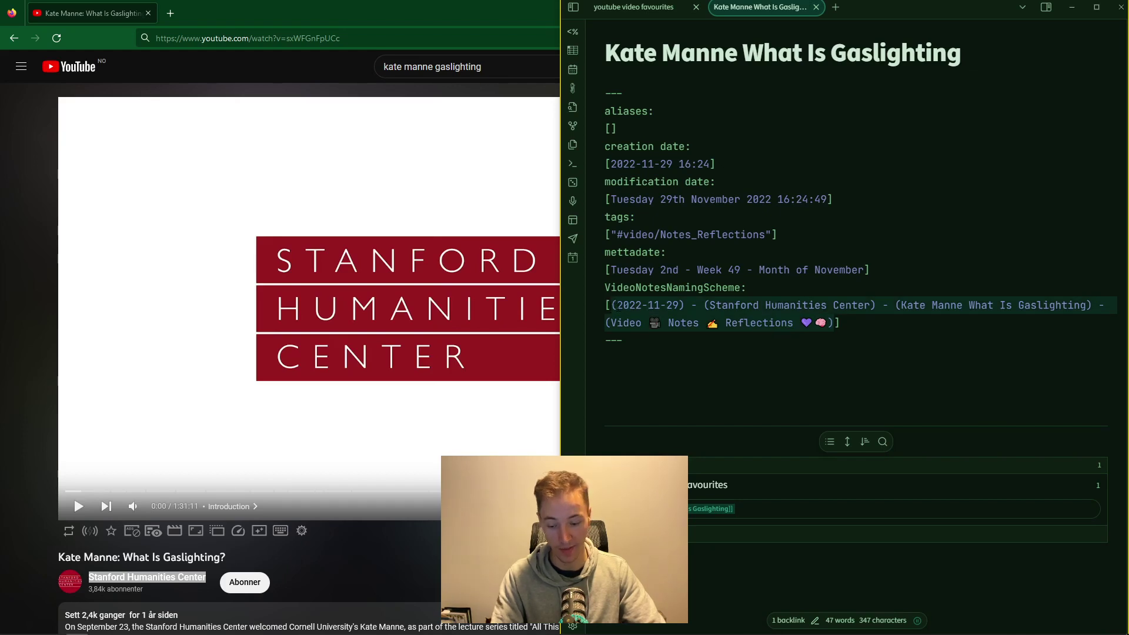
key("ctrl+c")
key("ctrl+v")
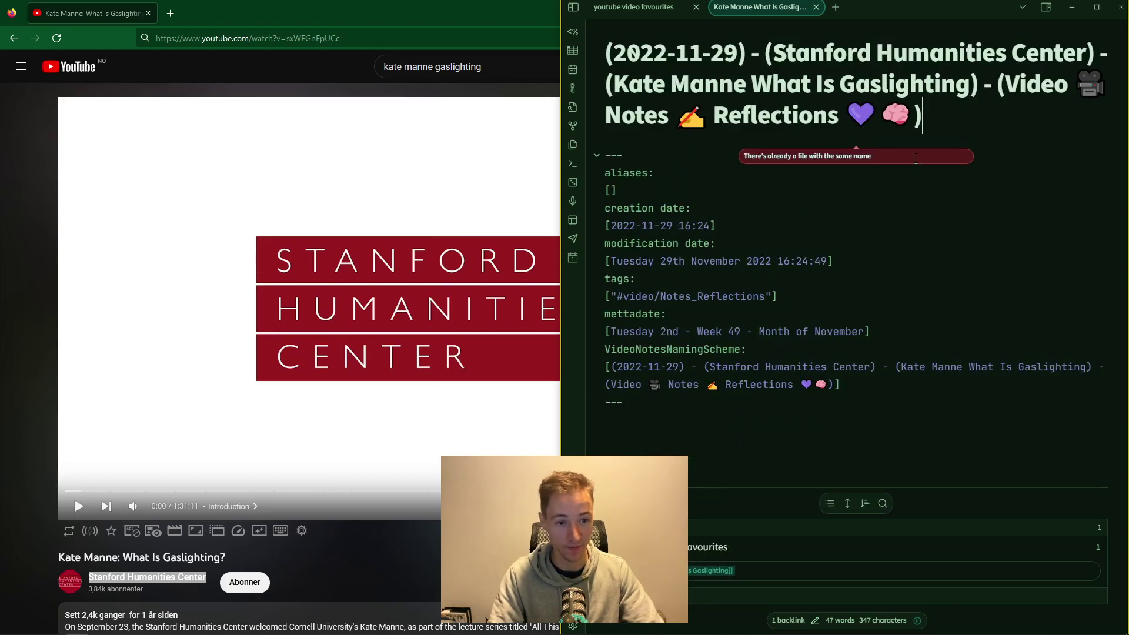
key("ctrl+o")
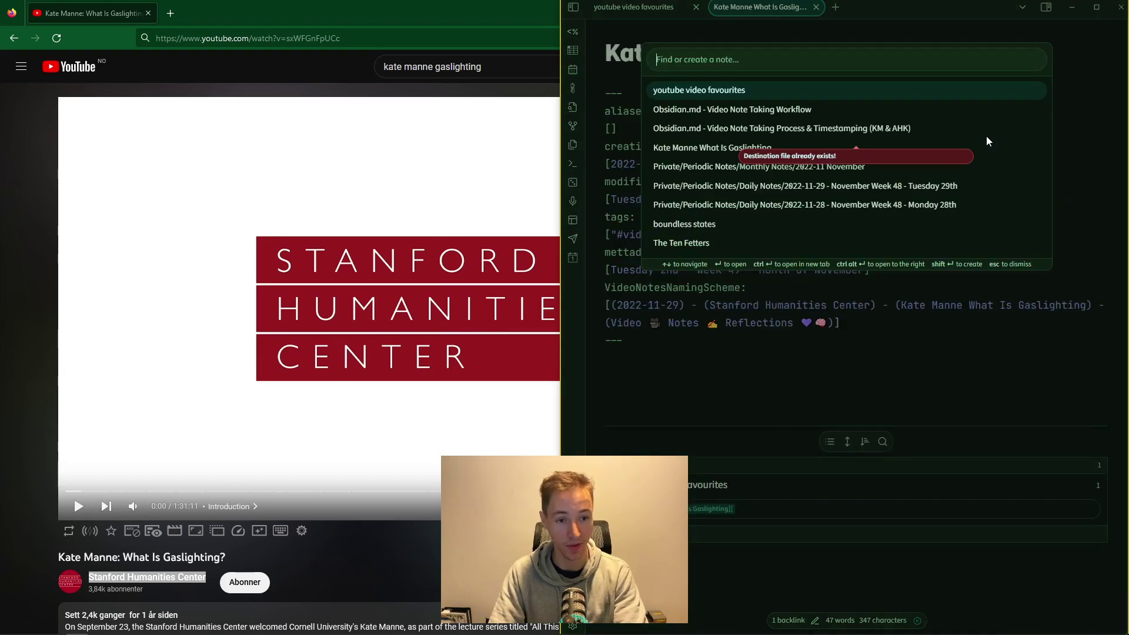
type("kate manne")
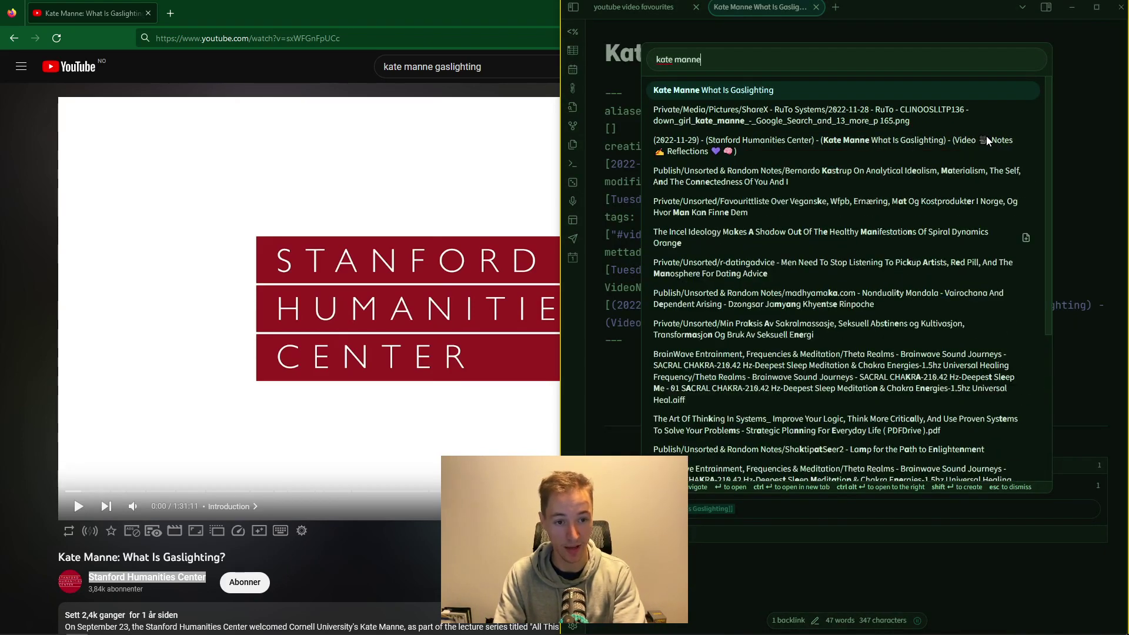
left_click(987, 137)
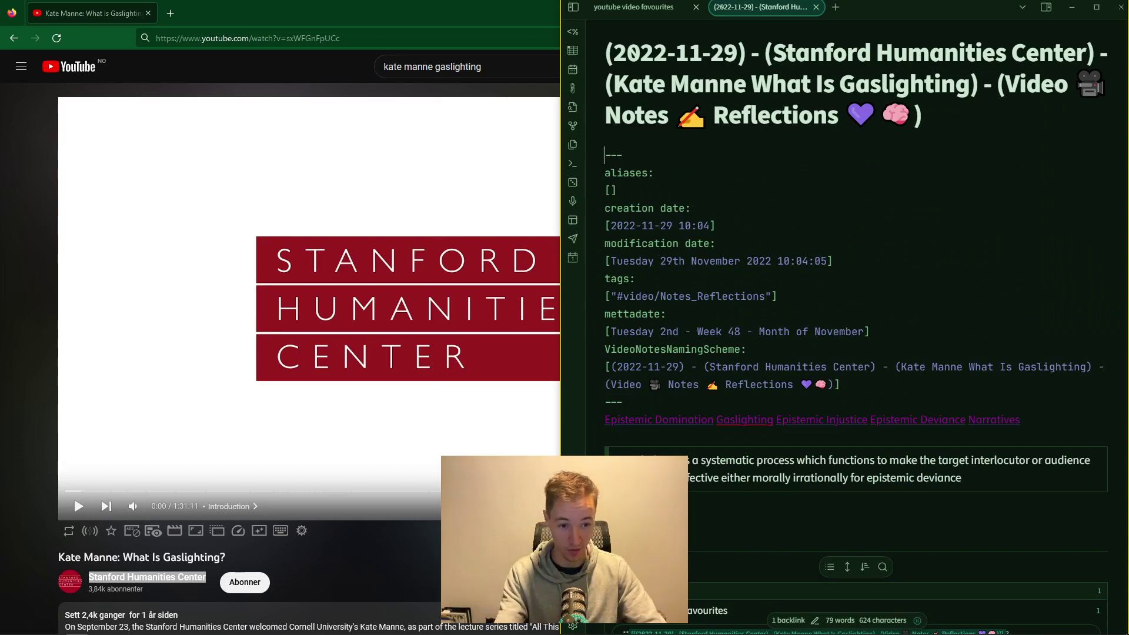
- Check the modification time 10:04:05, then return to the Video Note Taking Workflow note
left_click(822, 261)
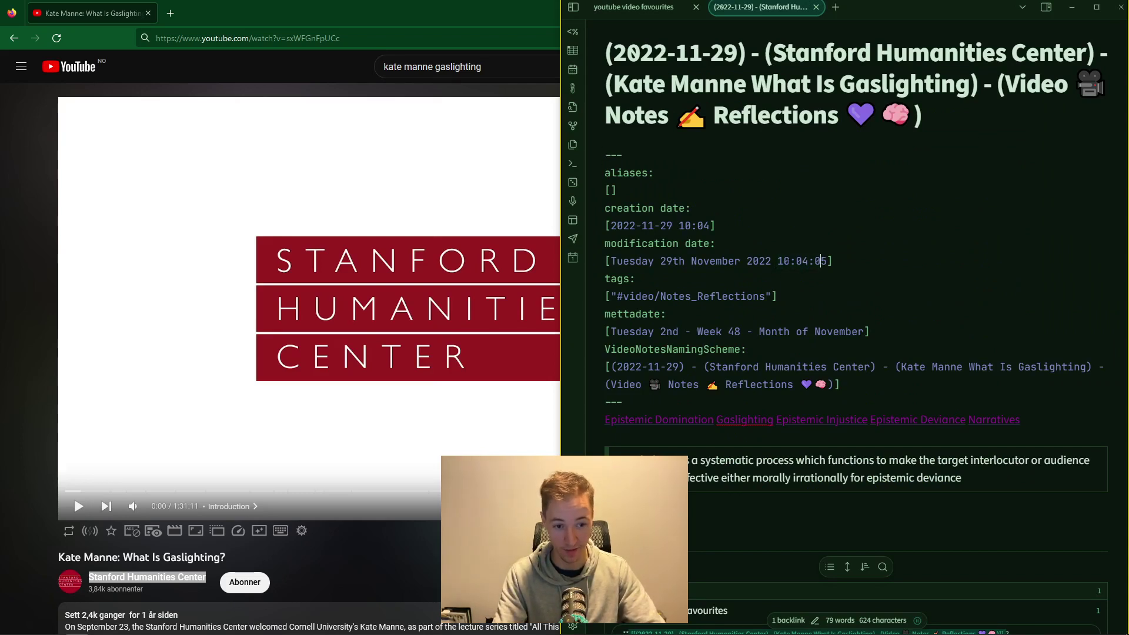
left_click_drag(778, 260, 827, 260)
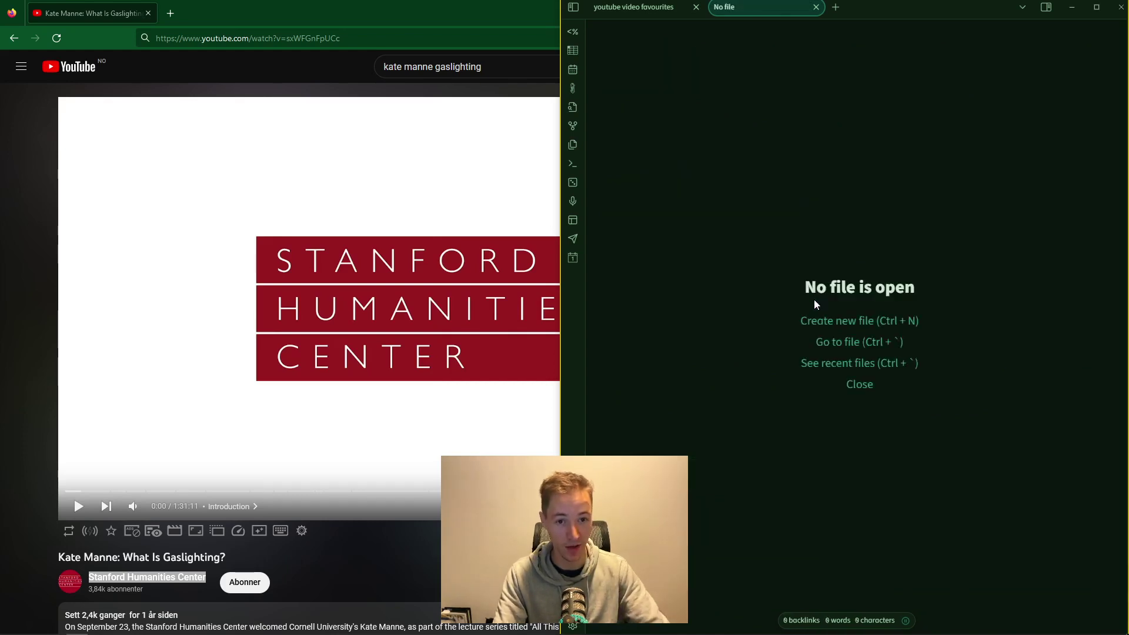
key("ctrl+grave")
key("Return")
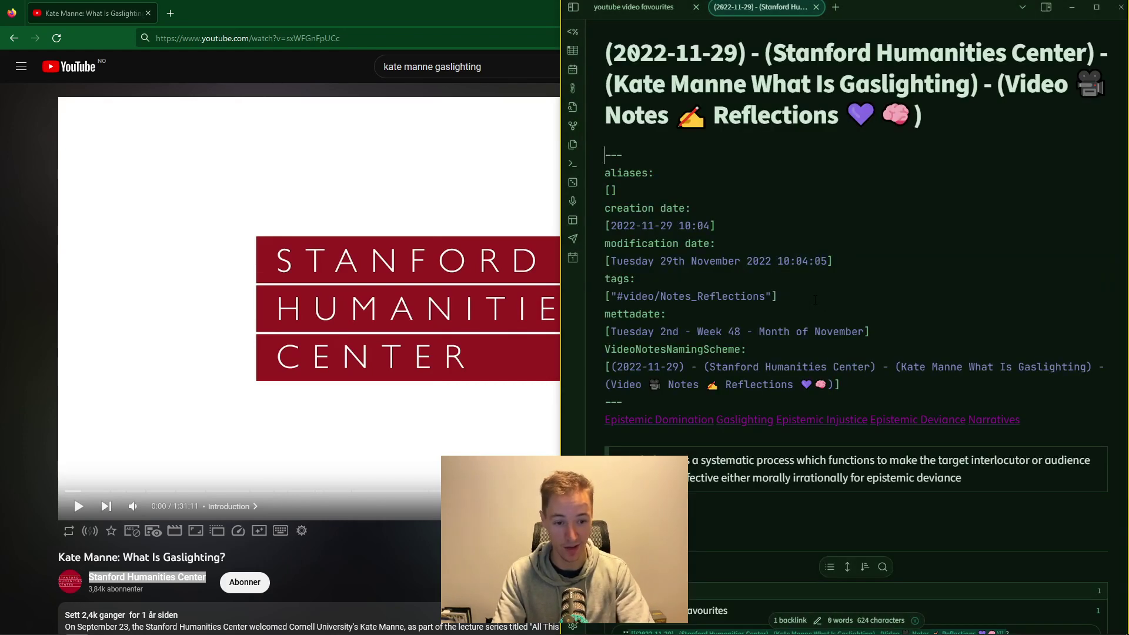
scroll(815, 300, "down", 2)
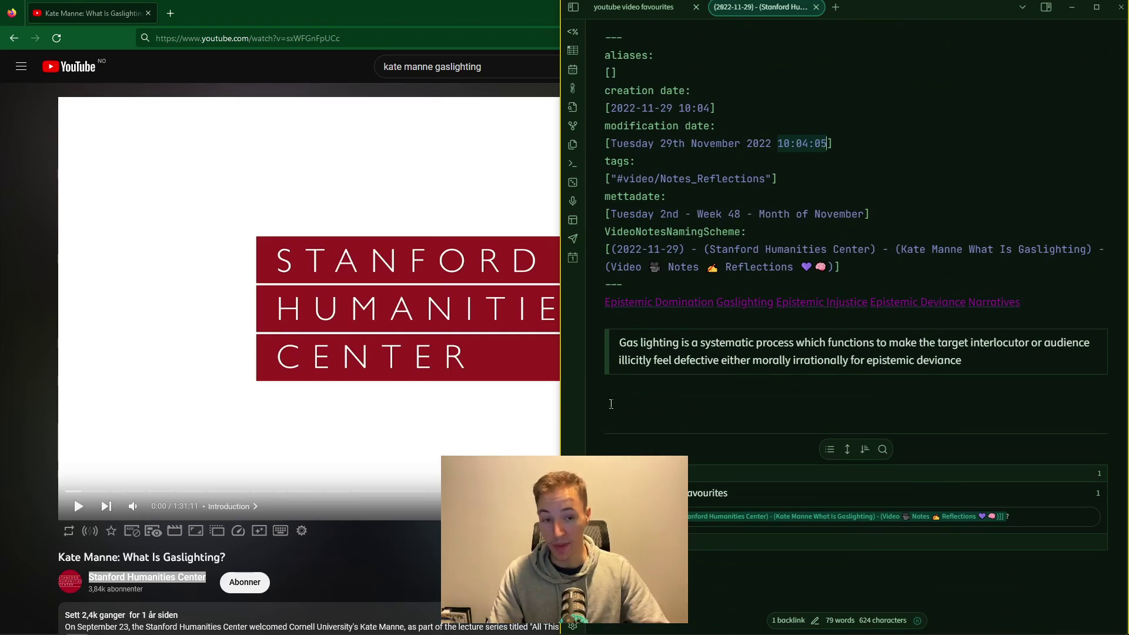
left_click(674, 7)
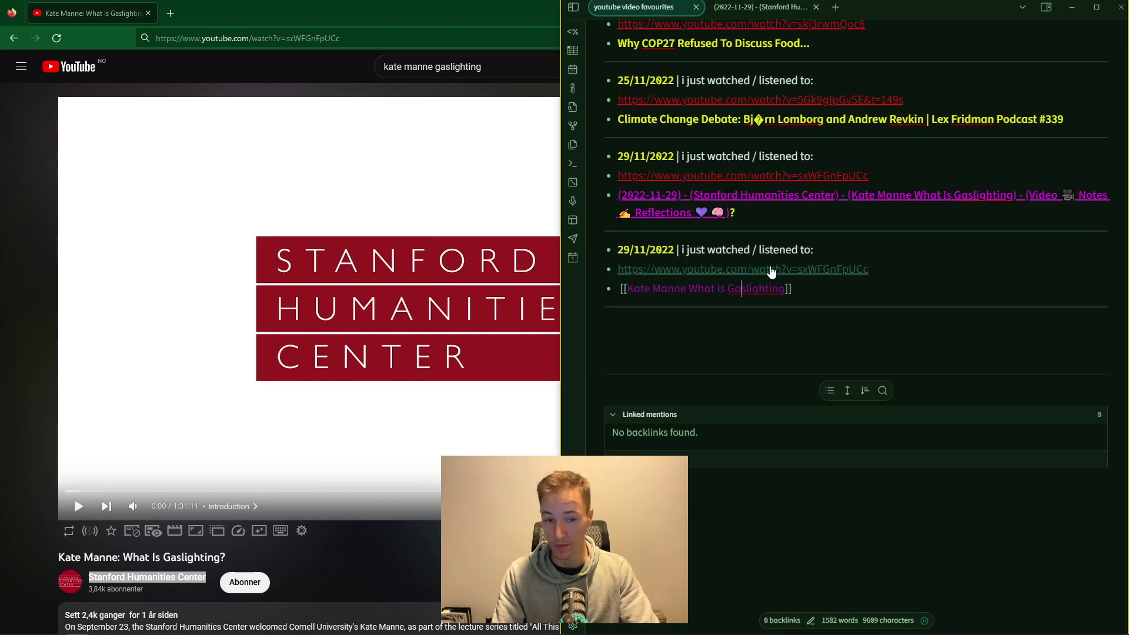
key("ctrl+alt+Left")
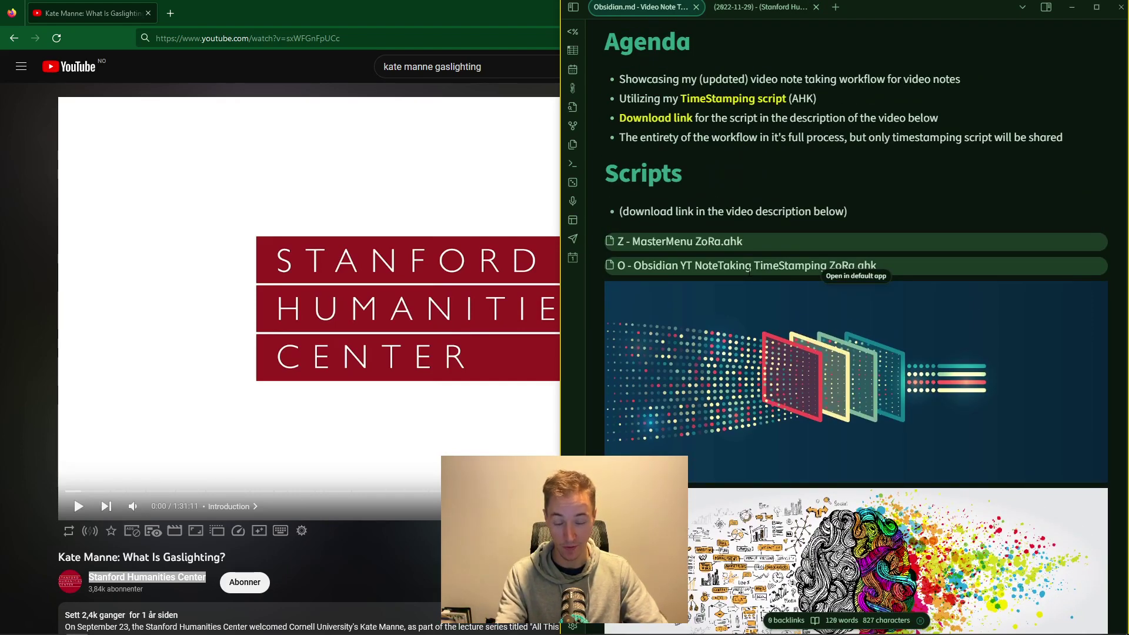
- Launch the TimeStamping script, tile YouTube left and Obsidian right, and acknowledge its instructions
left_click(750, 266)
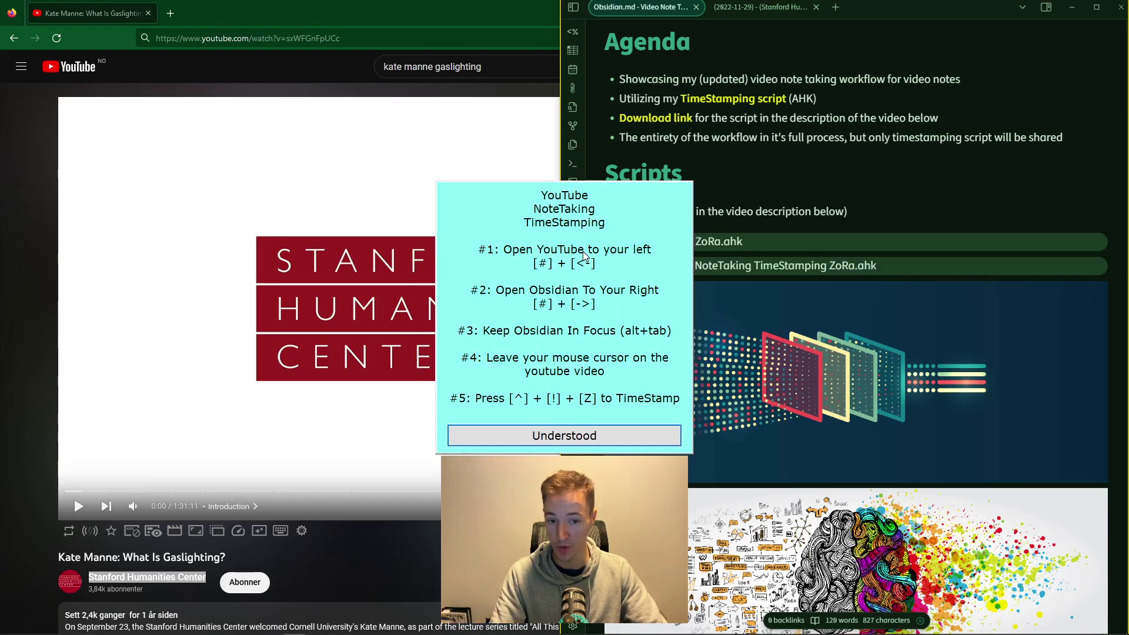
left_click(347, 76)
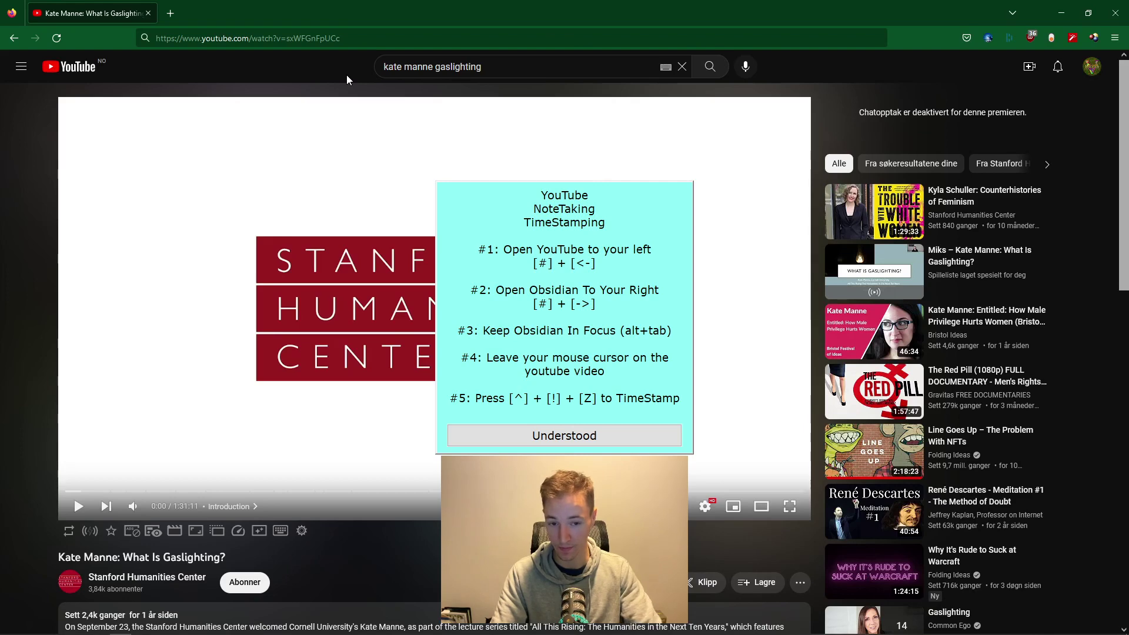
key("super+Left")
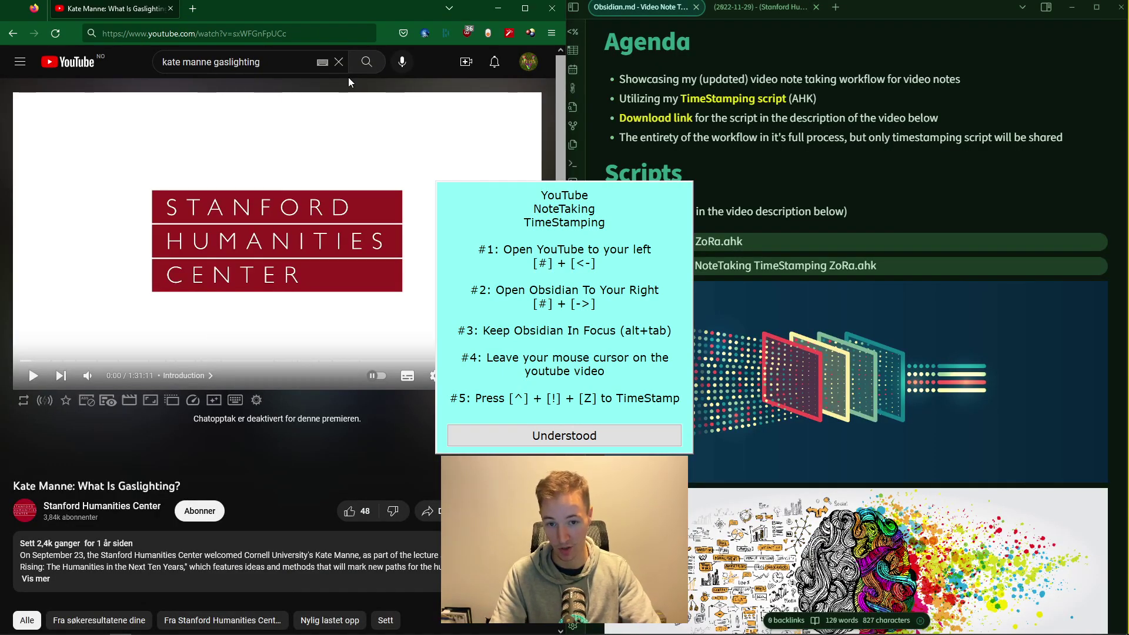
key("super+Right")
key("super+Left")
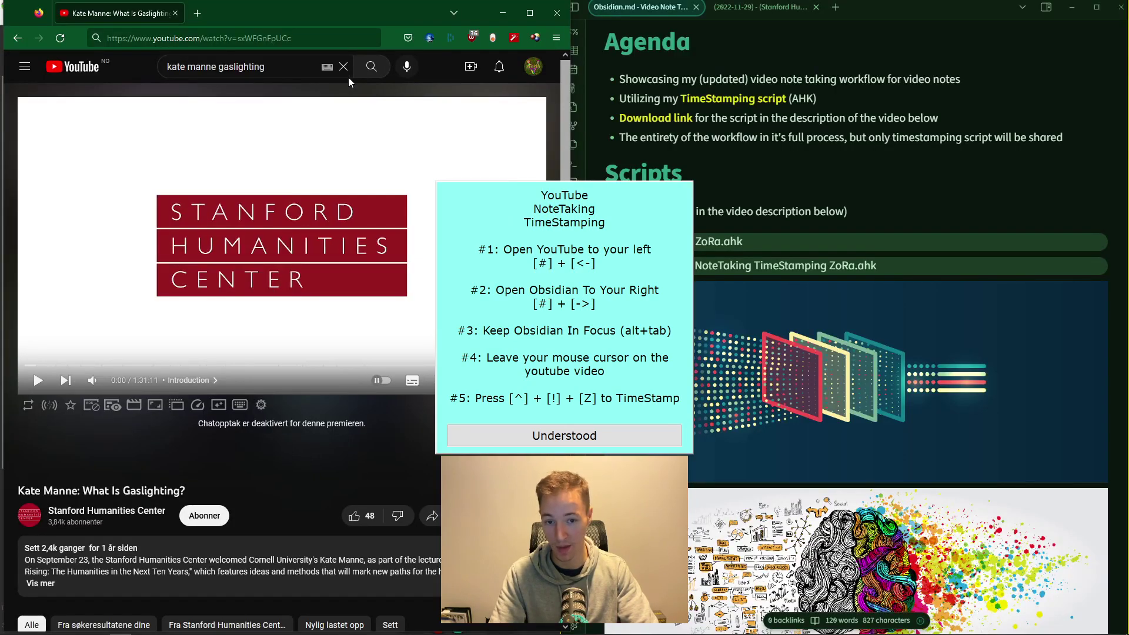
key("alt+Tab")
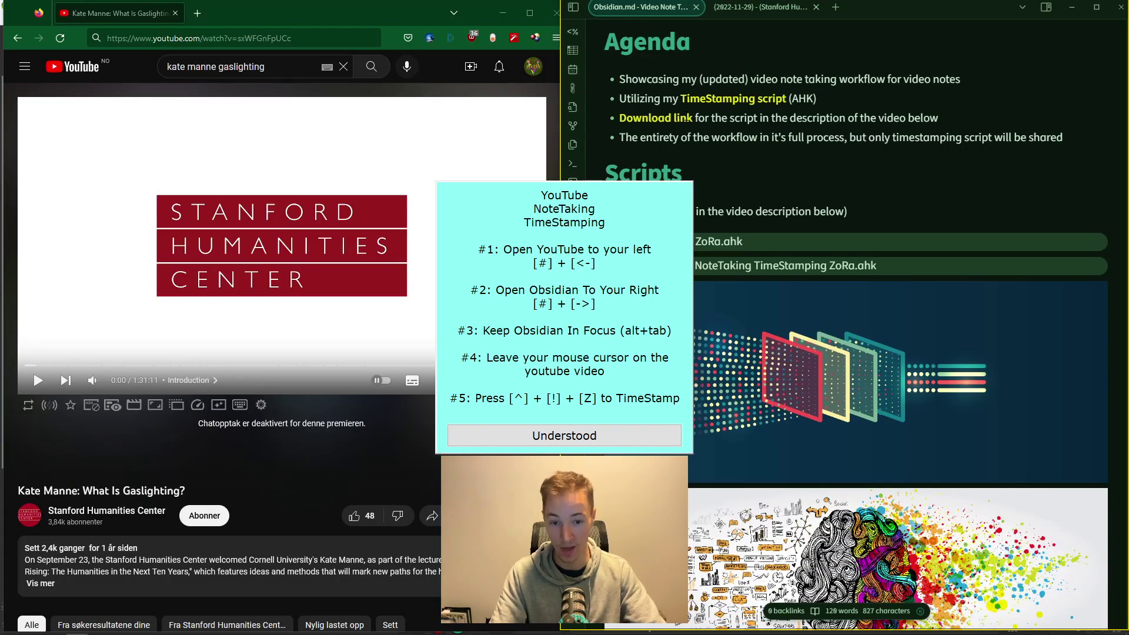
key("alt+Tab")
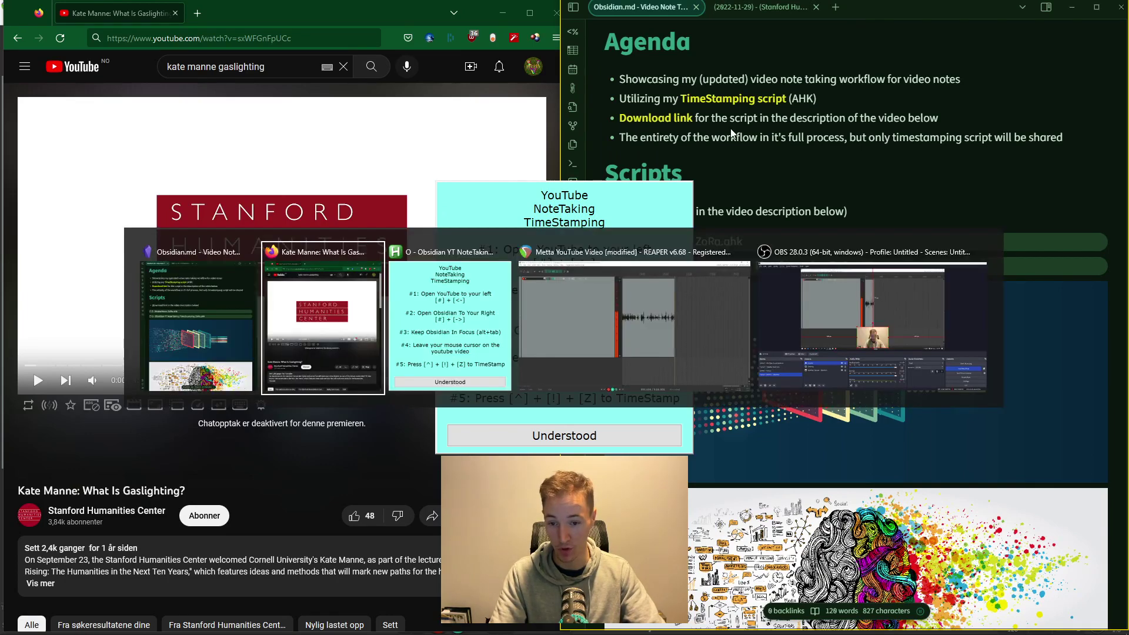
key("alt+Tab")
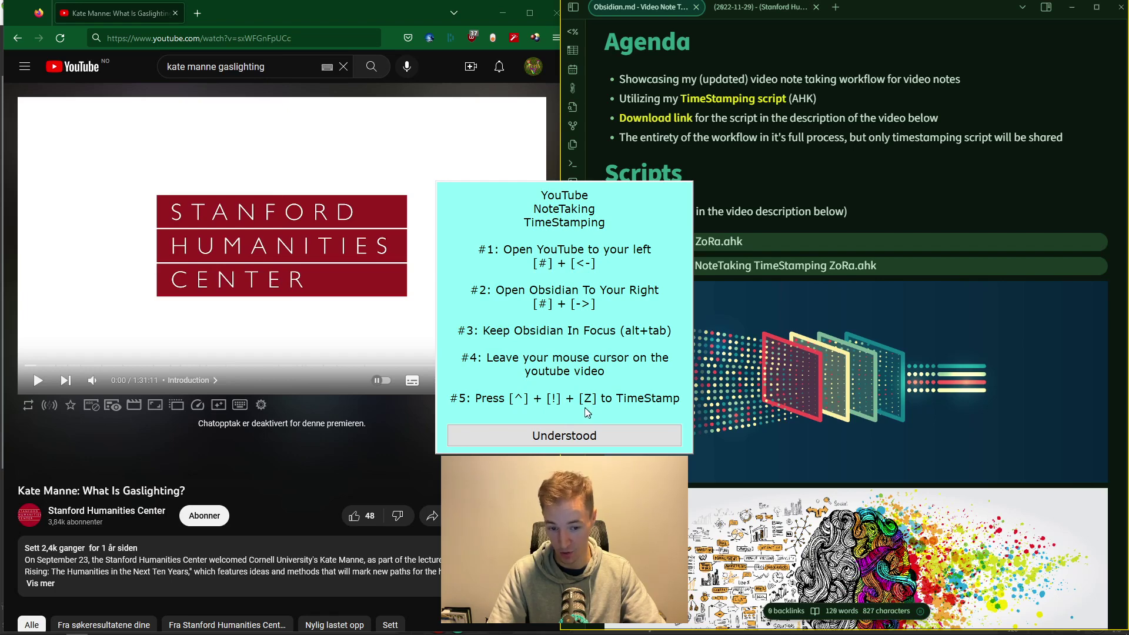
left_click(581, 429)
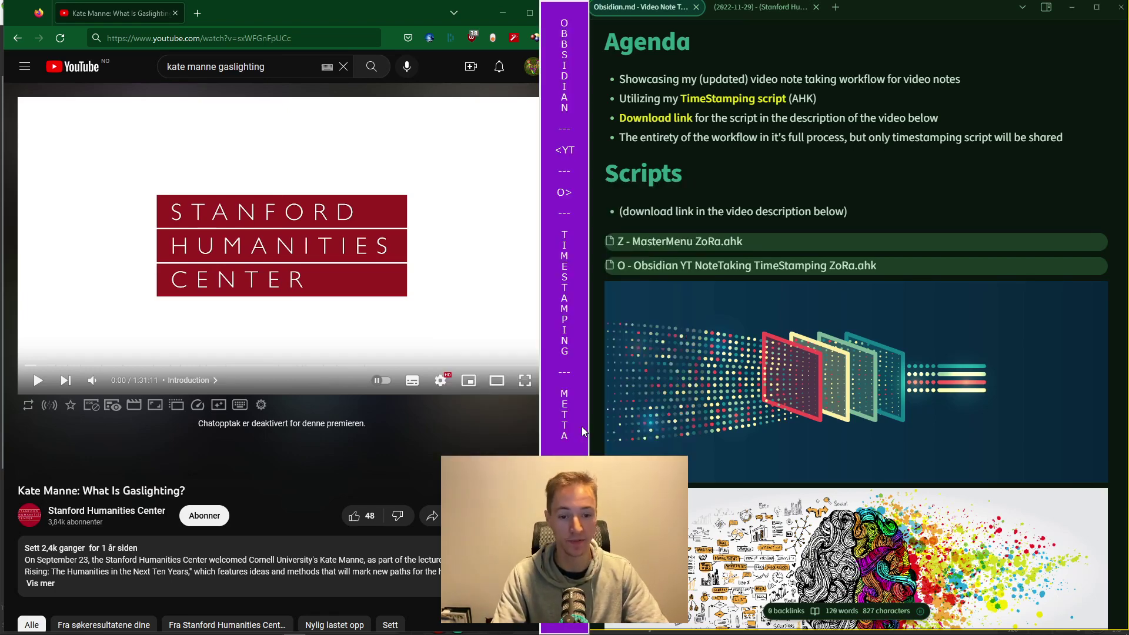
- Play the lecture from its midpoint and start a new line below the gaslighting callout
left_click(344, 220)
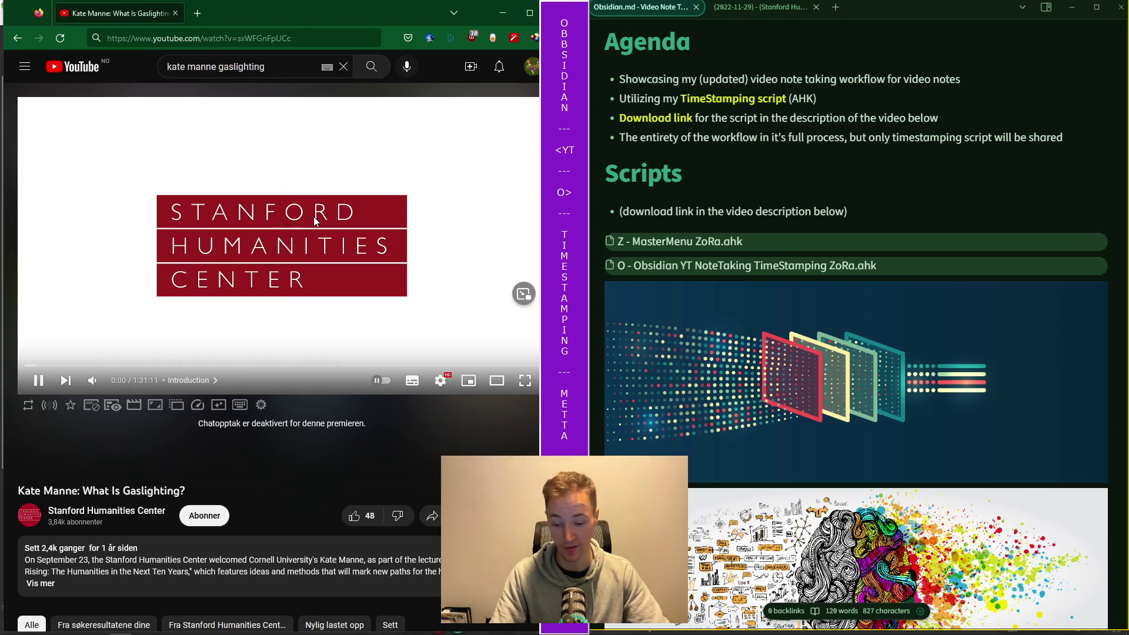
key("5")
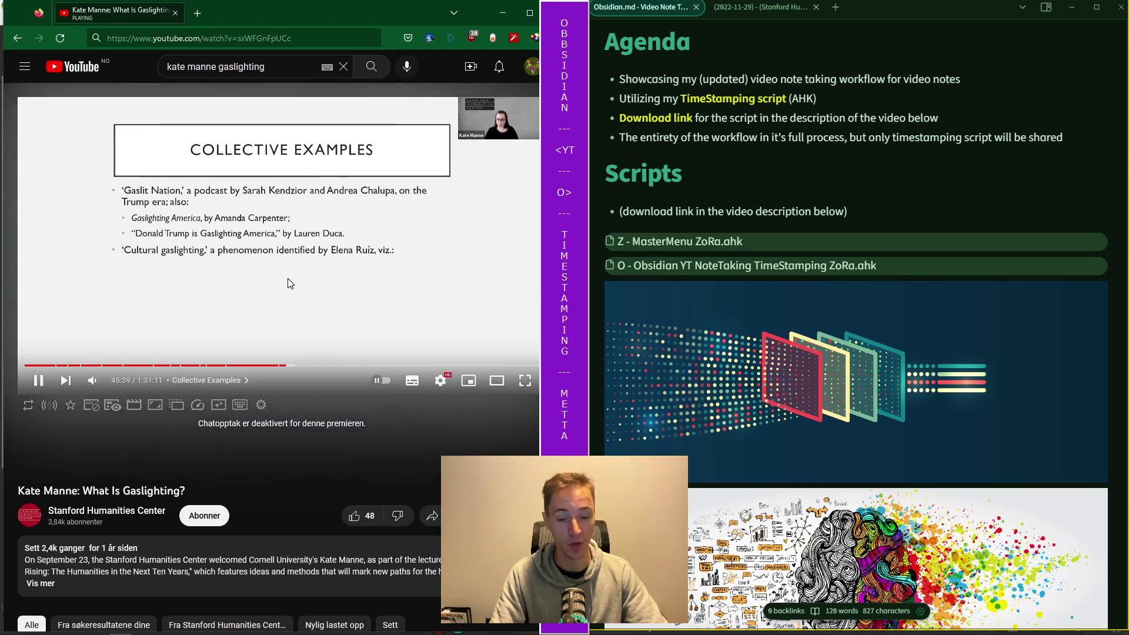
left_click(760, 7)
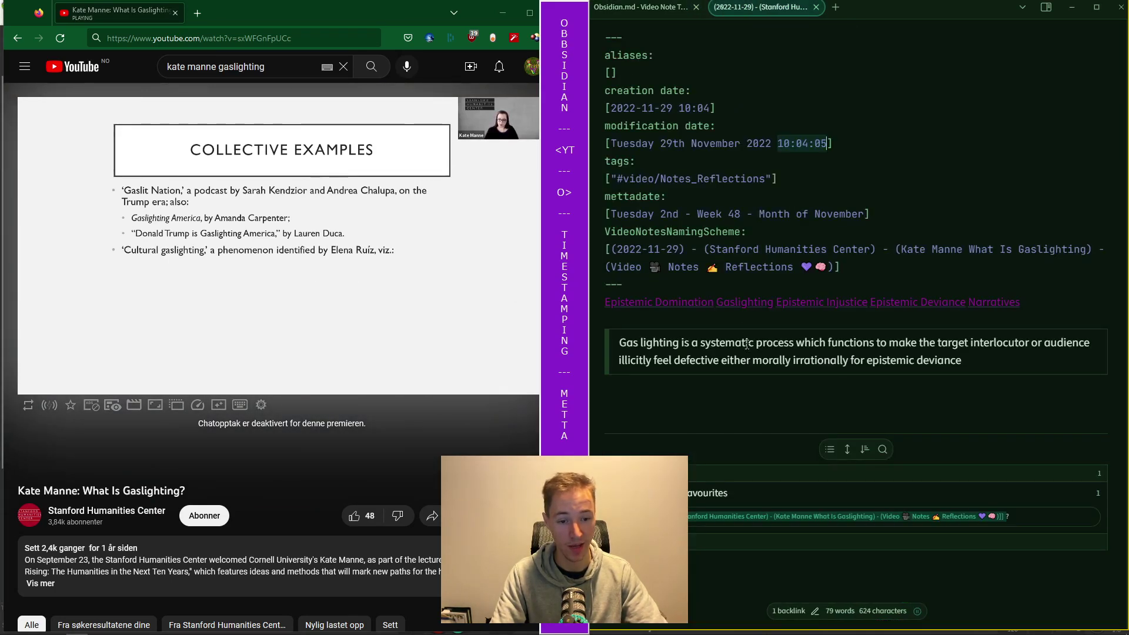
left_click(838, 379)
key("Return")
key("Return")
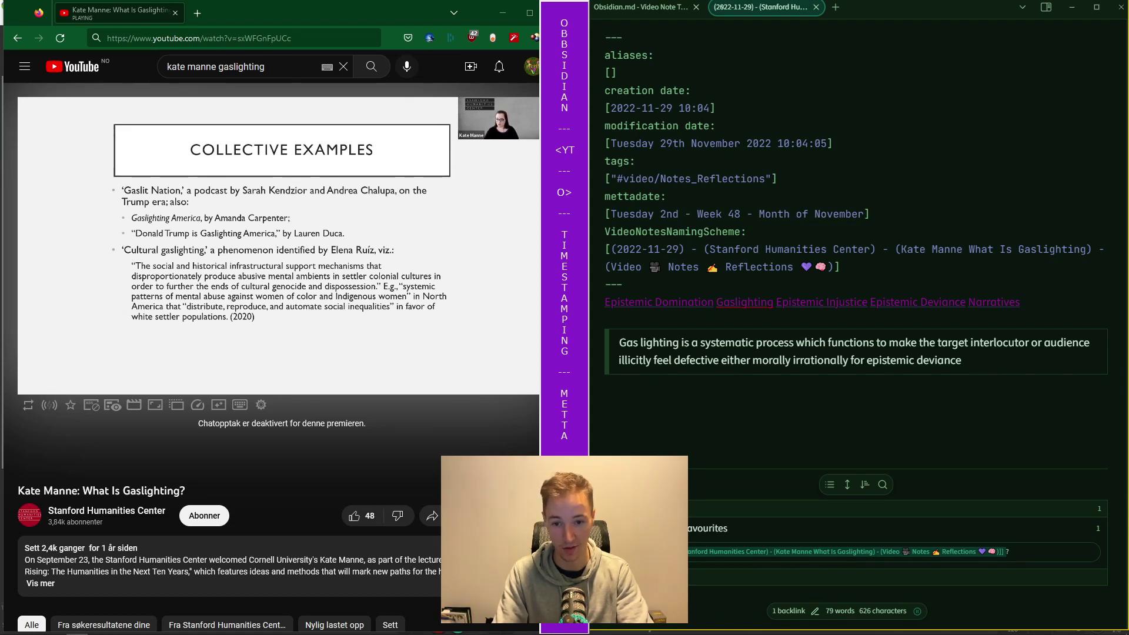
- Paste the current-time lecture link with the reflection template, then type 'make my reflectdions about the content of the vide'
right_click(282, 240)
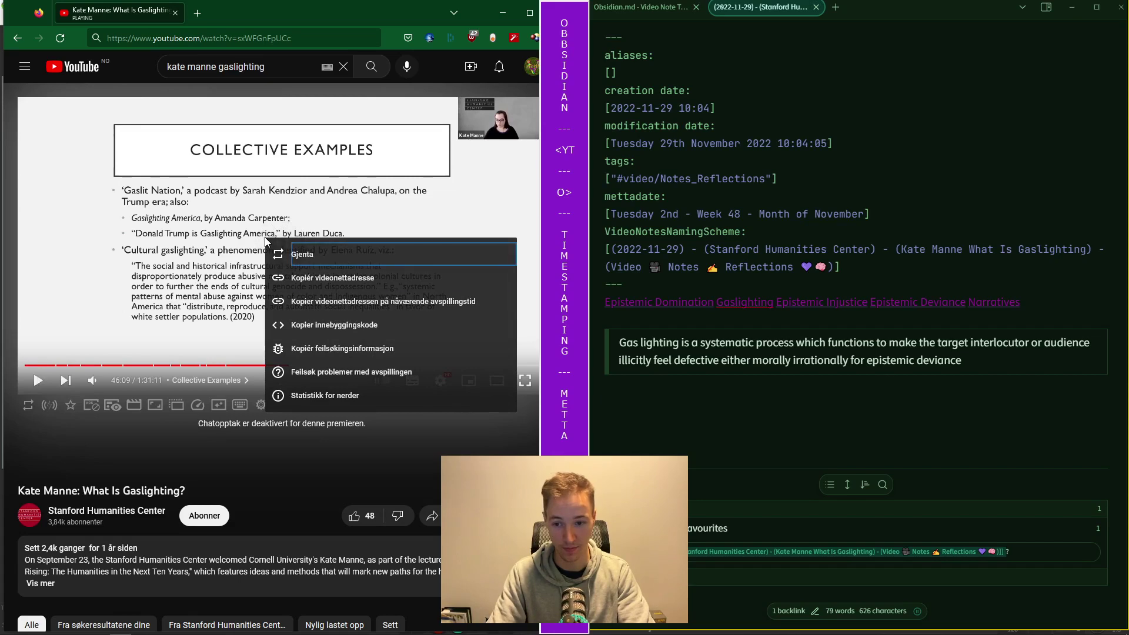
left_click(353, 301)
type("https://youtu.be/sxWFGnFpUCc?t=2769")
key("alt+e")
key("Return")
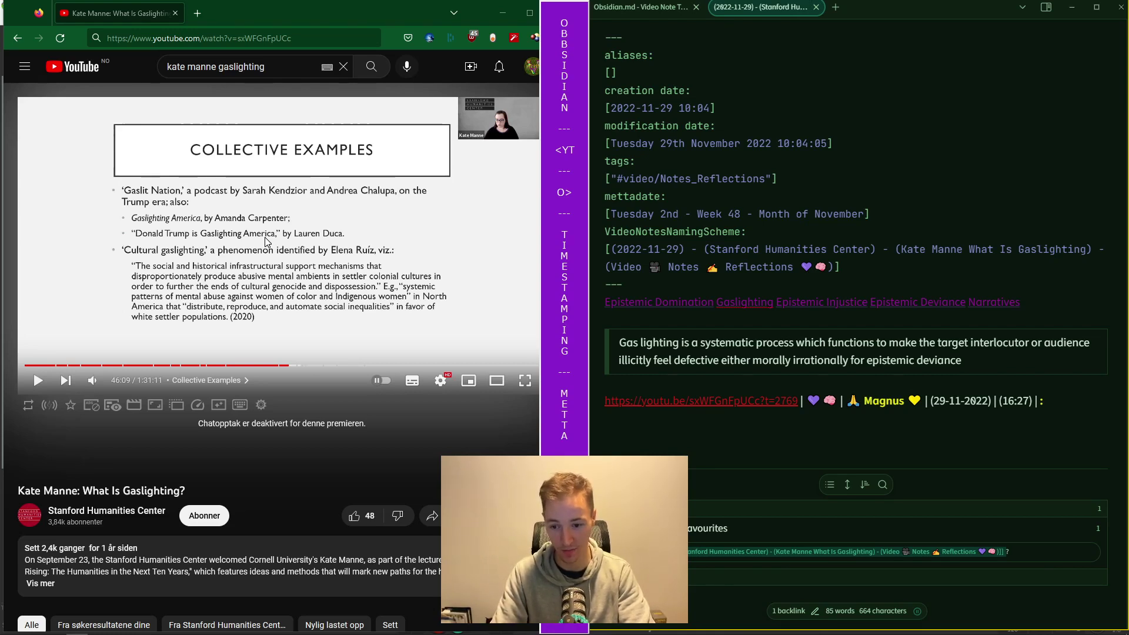
type("mak")
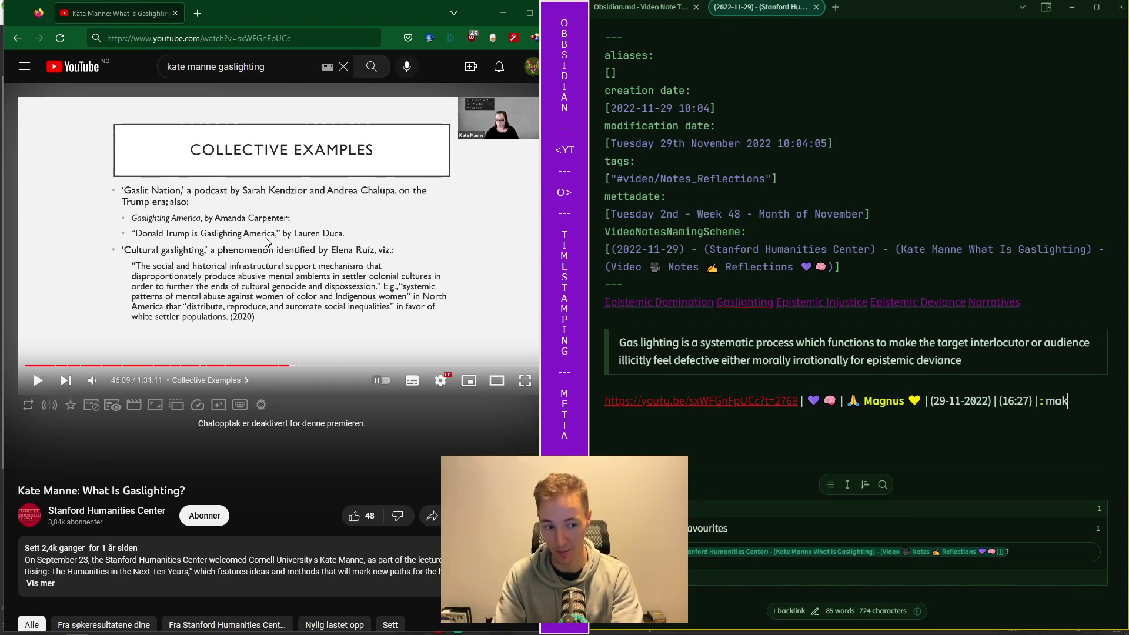
type("e my reflectdions about the")
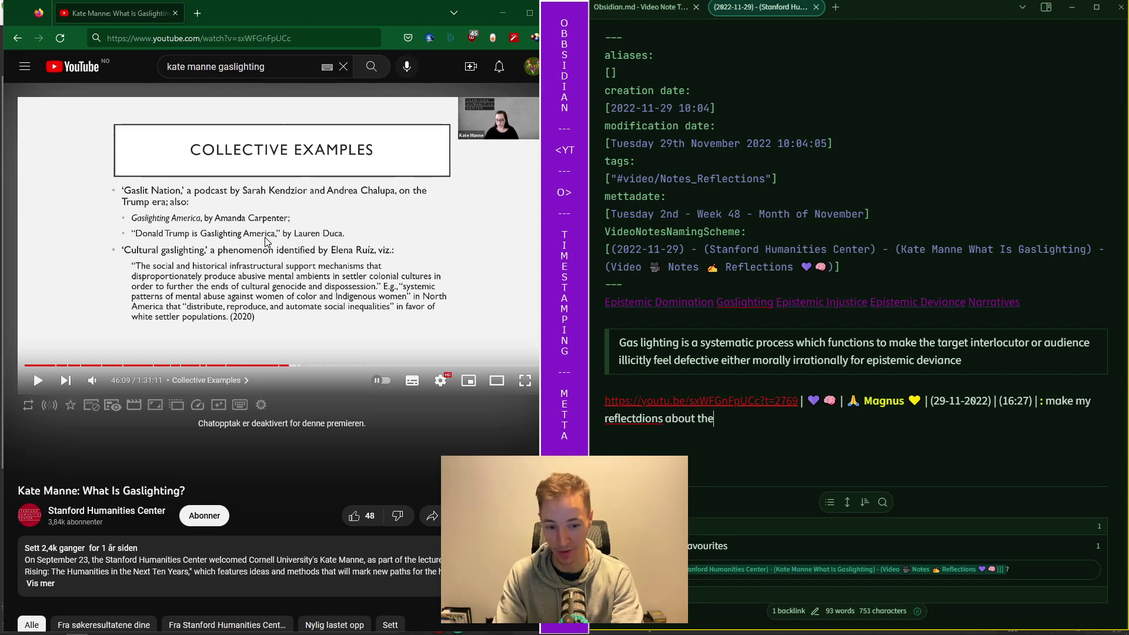
type(" content of the video")
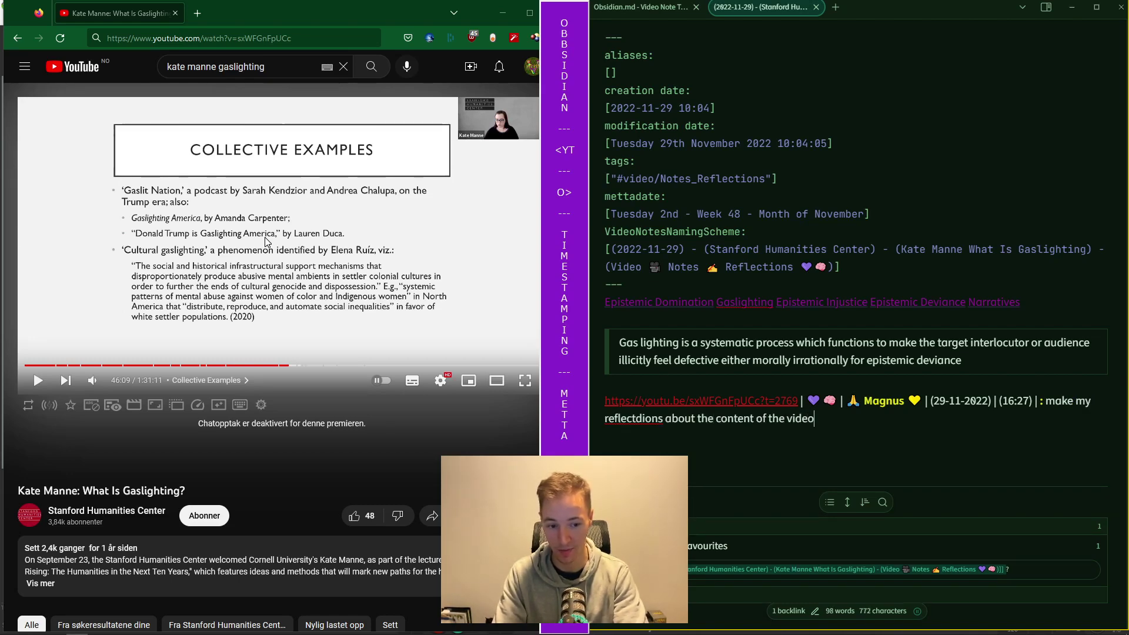
key("Return")
left_click(264, 241)
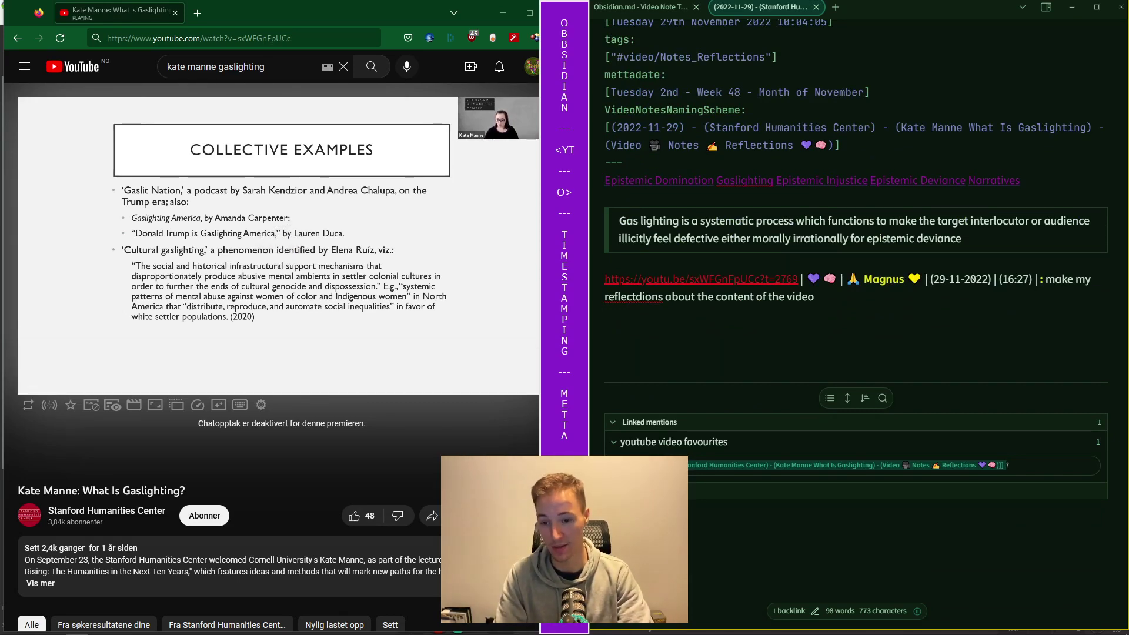
- Add a second timestamped lecture link (16:27) with the reflection ''s me again, reflect about the conte'
key("alt+Tab")
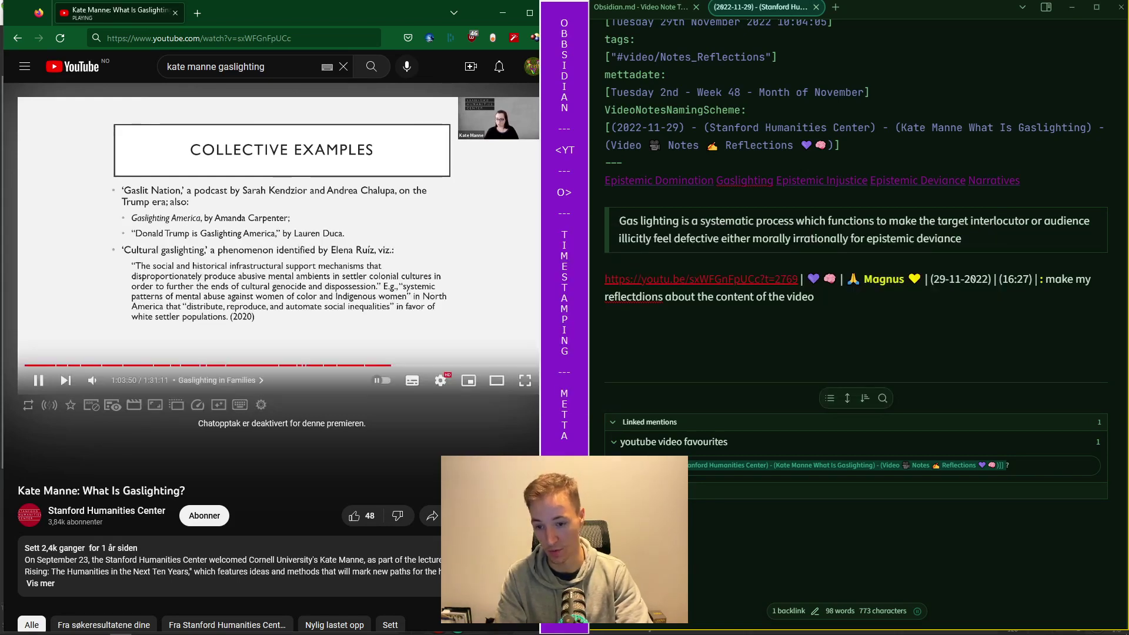
key("alt+Tab")
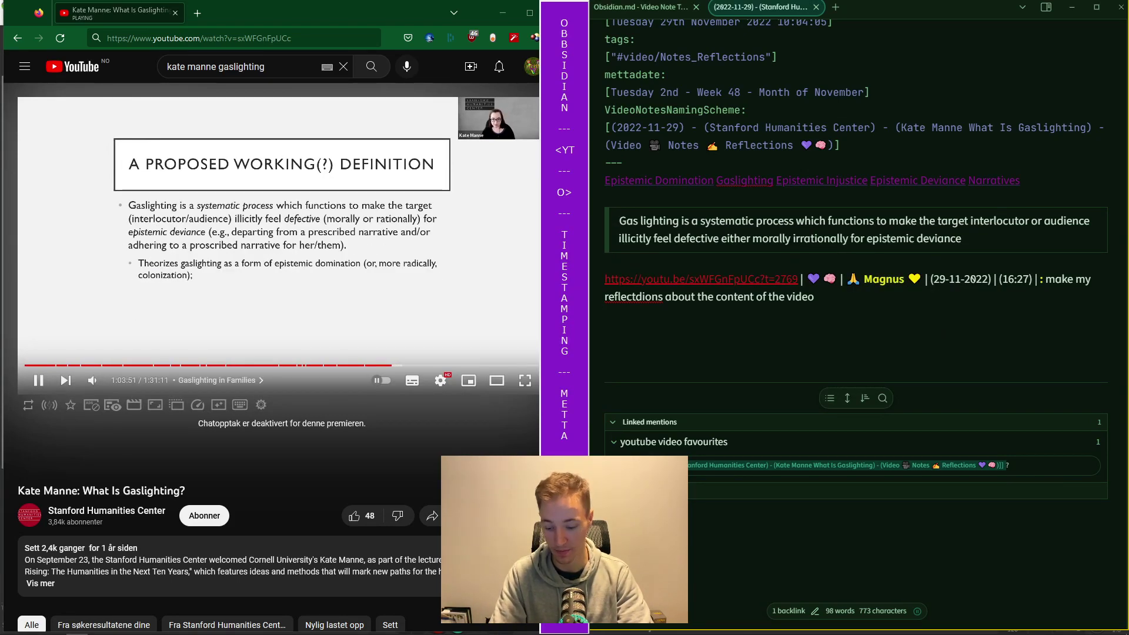
left_click(266, 241)
right_click(266, 241)
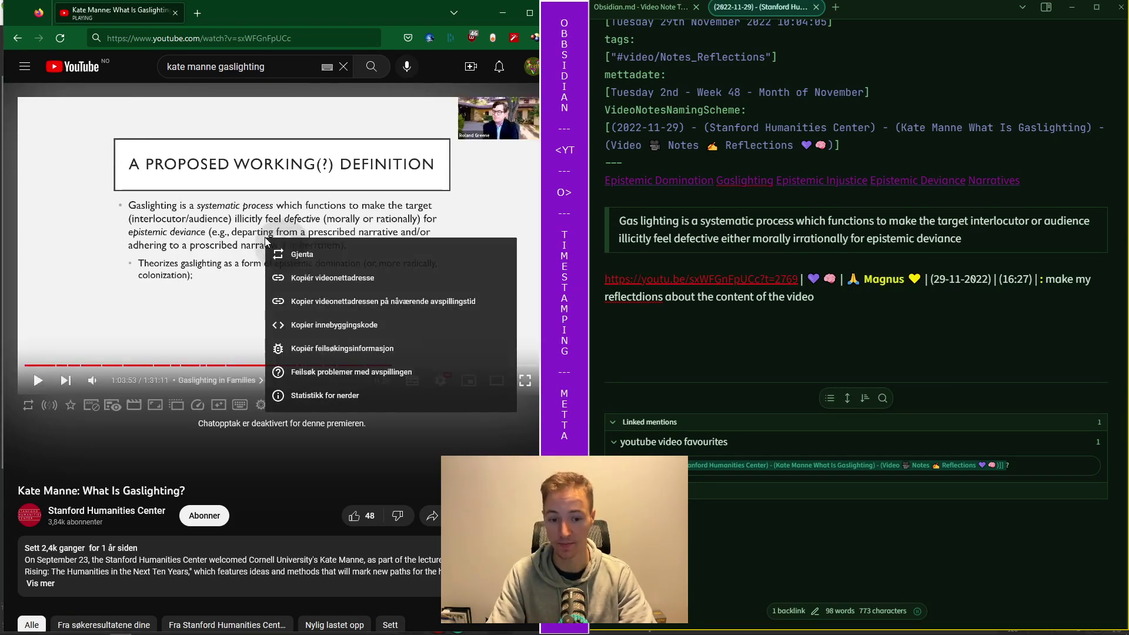
left_click(382, 301)
key("alt+Tab")
key("Return")
key("ctrl+v")
type("| 💜🧠 | 🙏 Magnus 💛 | (29-11-2022) | (16:27) | :")
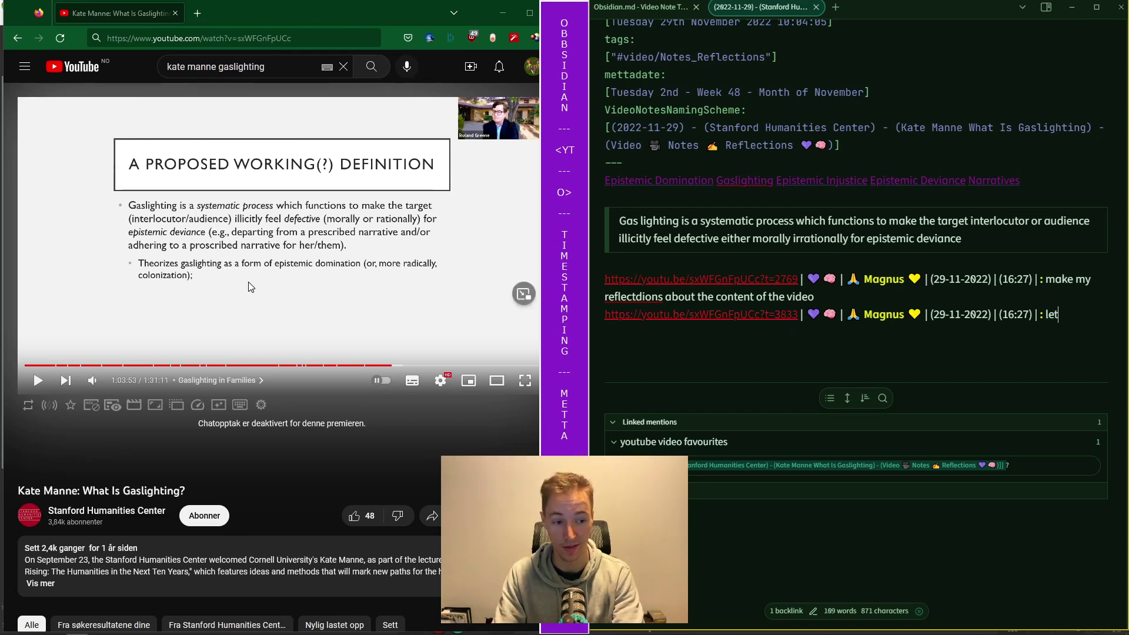
type("'s me again, reflec")
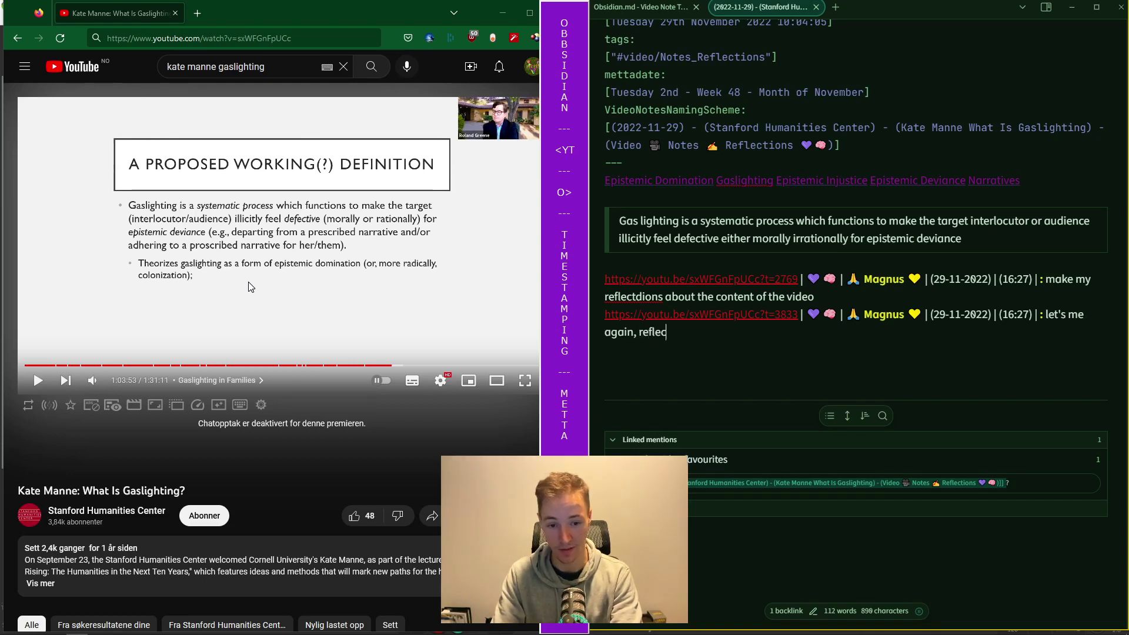
type("t about the content, in whatever fashion i so desire.")
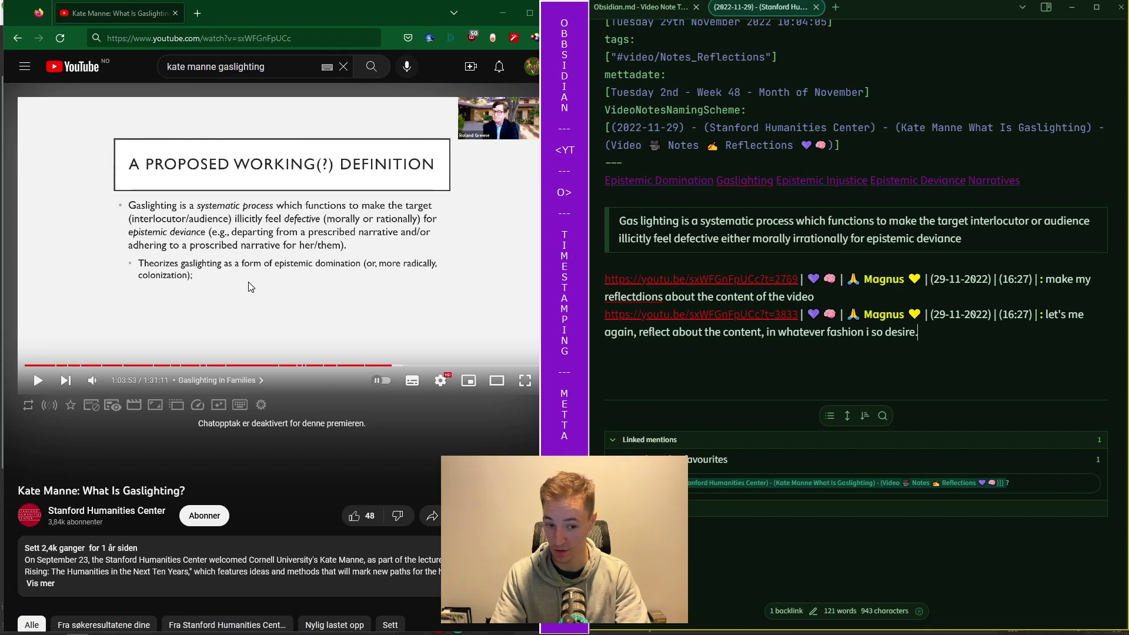
key("Return")
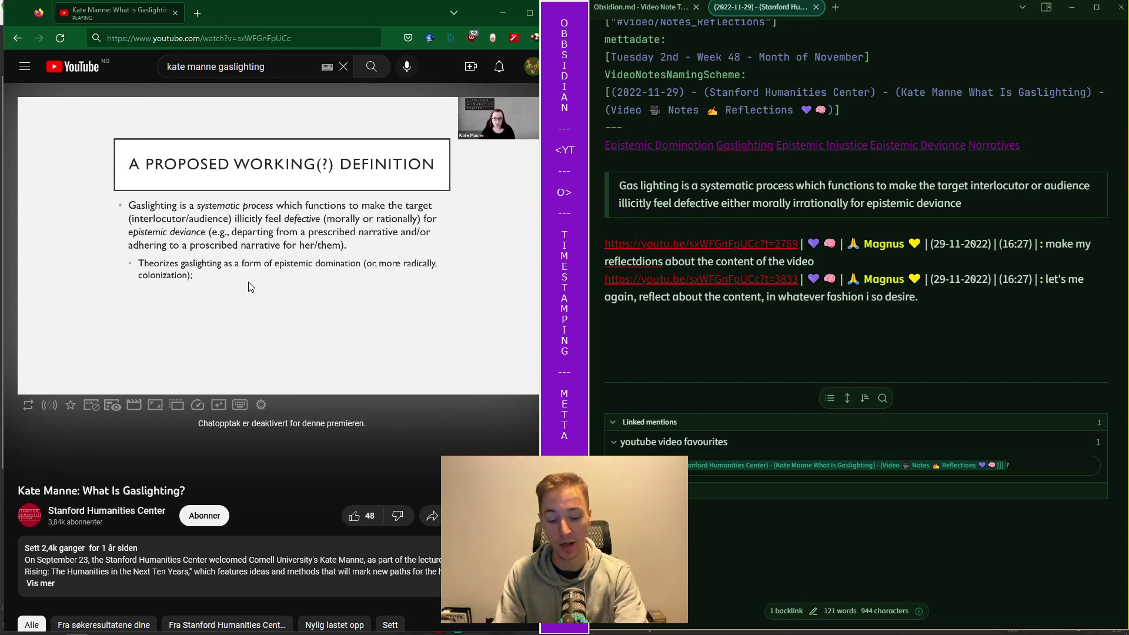
- Exit the timestamping script and maximise the Obsidian window
key("Escape")
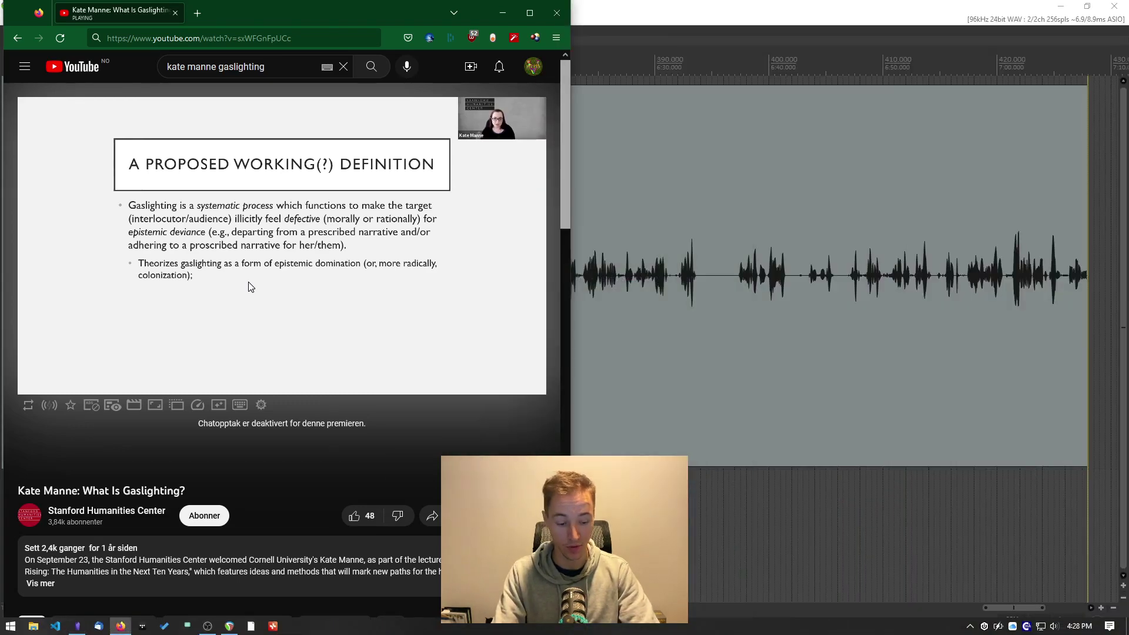
key("alt+Tab")
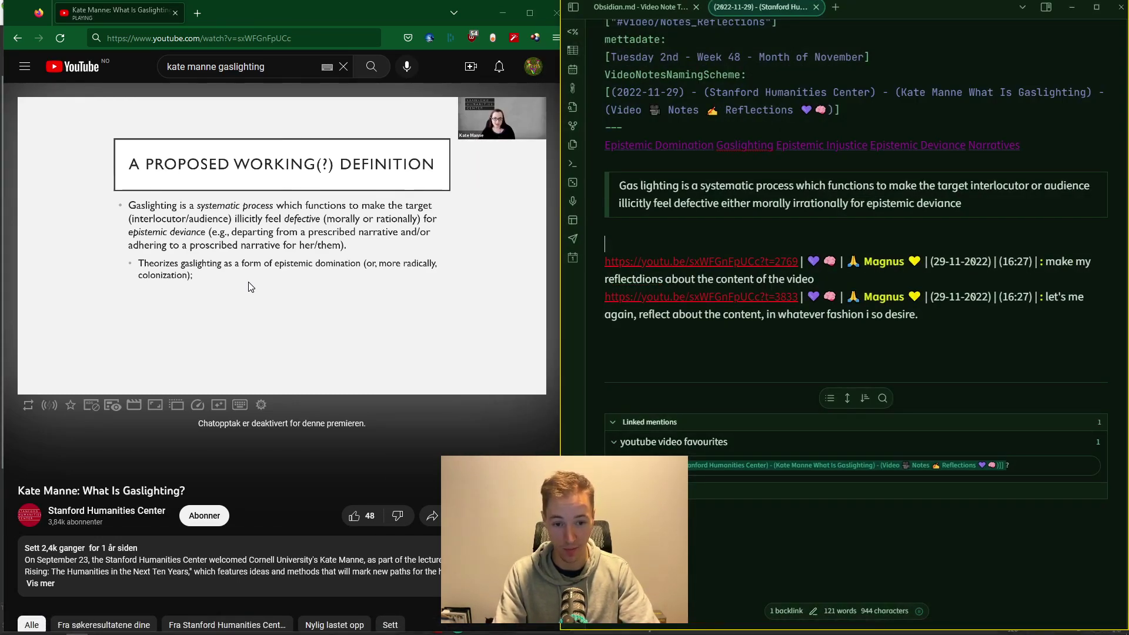
key("super+Up")
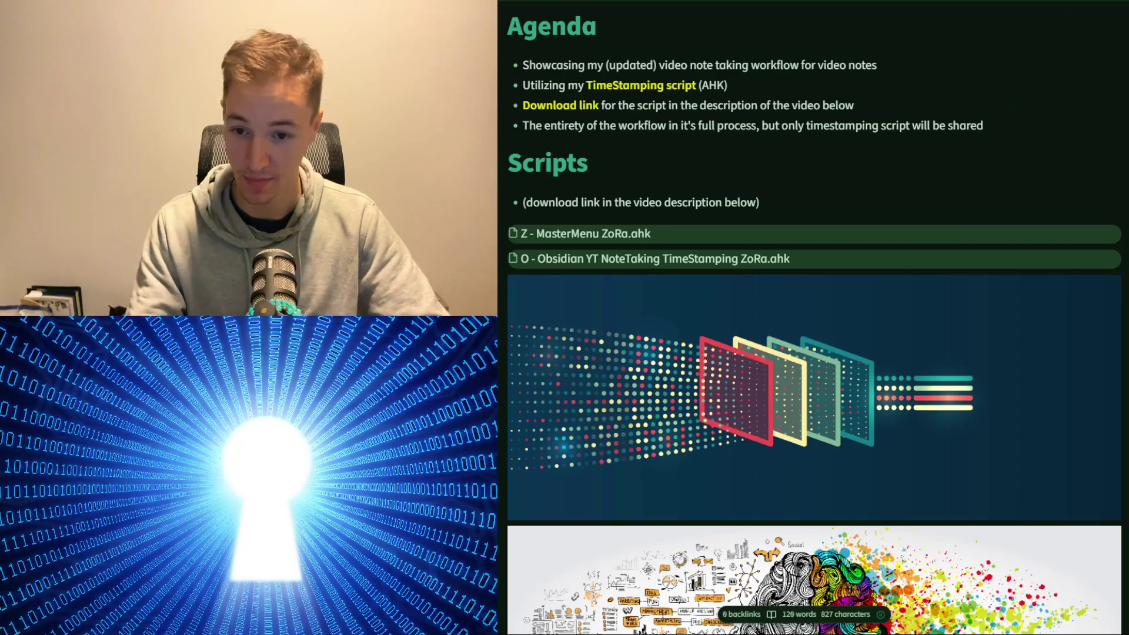
scroll(727, 209, "down", 2)
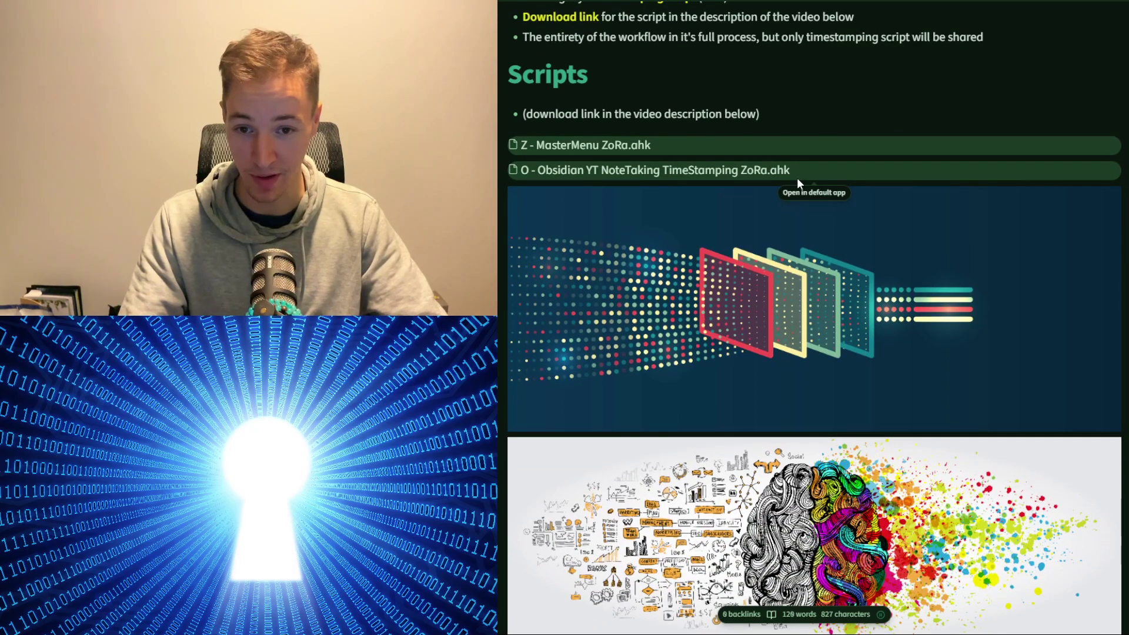
left_click_drag(520, 114, 760, 119)
left_click(750, 110)
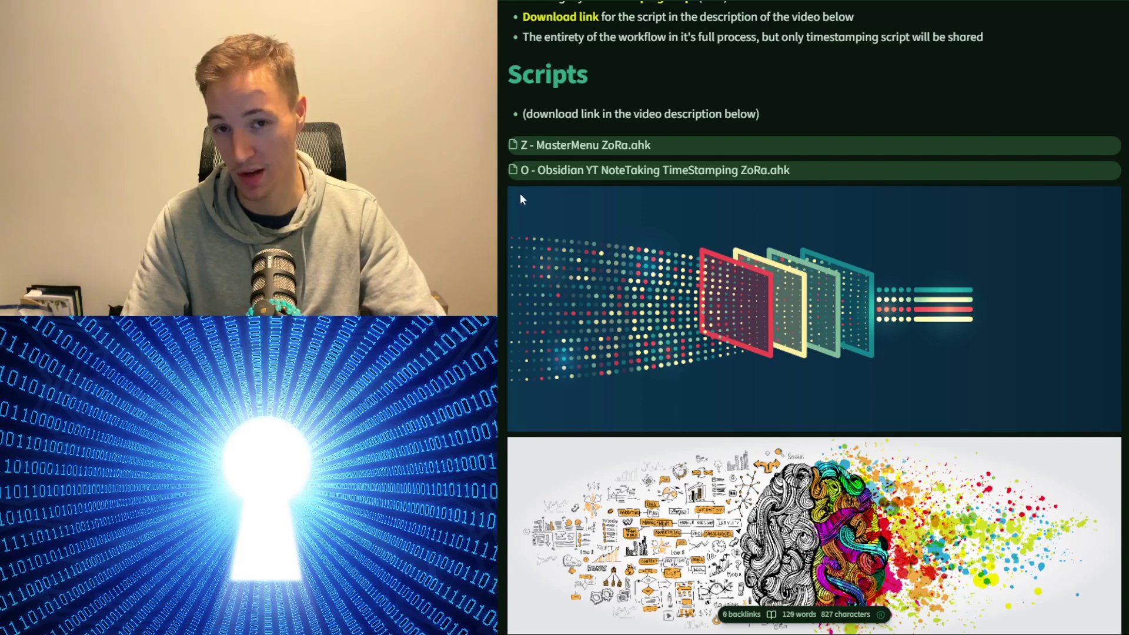
scroll(701, 164, "up", 6)
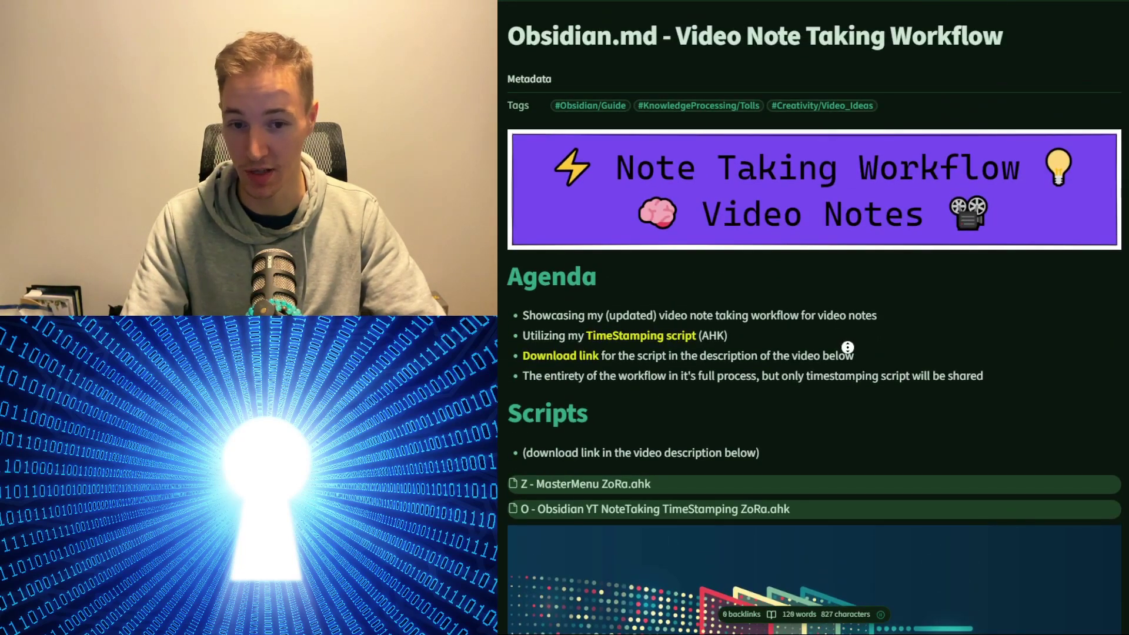